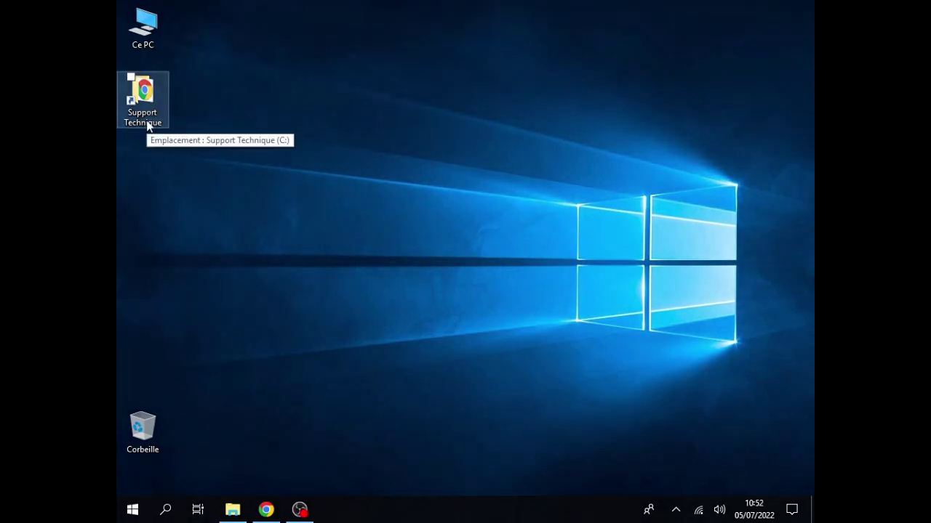
Open Support Technique > 1 - Installation et configuration > 1 - Imprimantes > SGPR 200 - SGPR 300C > Pilote > OPOS and look over its archives.
double_click(148, 118)
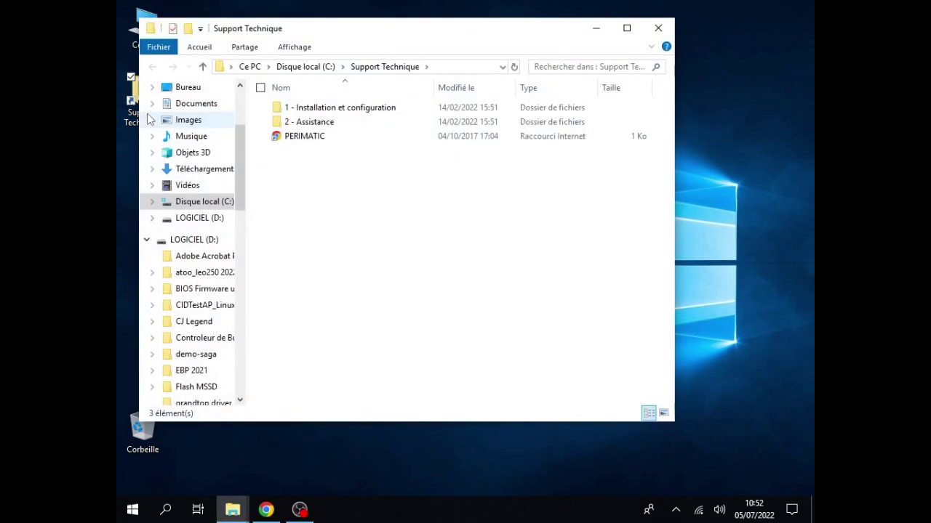
double_click(357, 115)
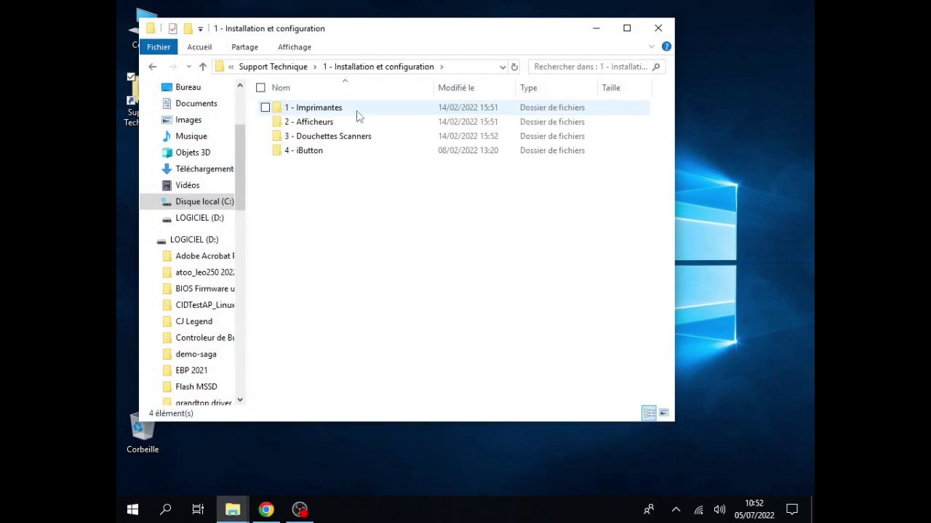
double_click(357, 115)
double_click(357, 115)
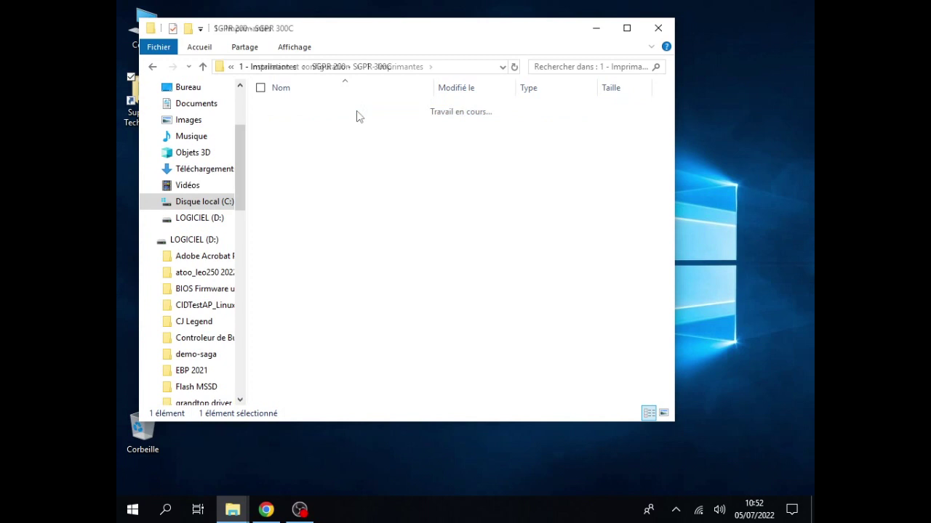
double_click(357, 113)
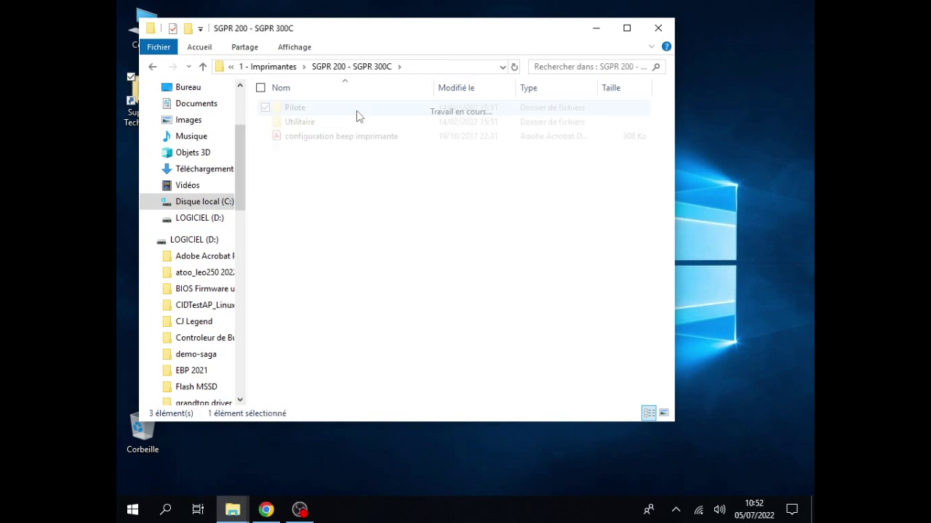
double_click(357, 113)
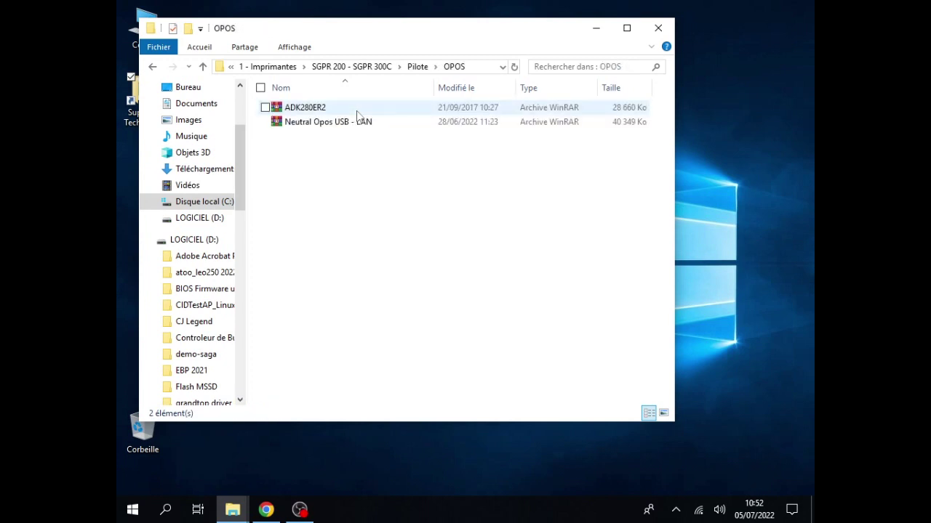
click(357, 114)
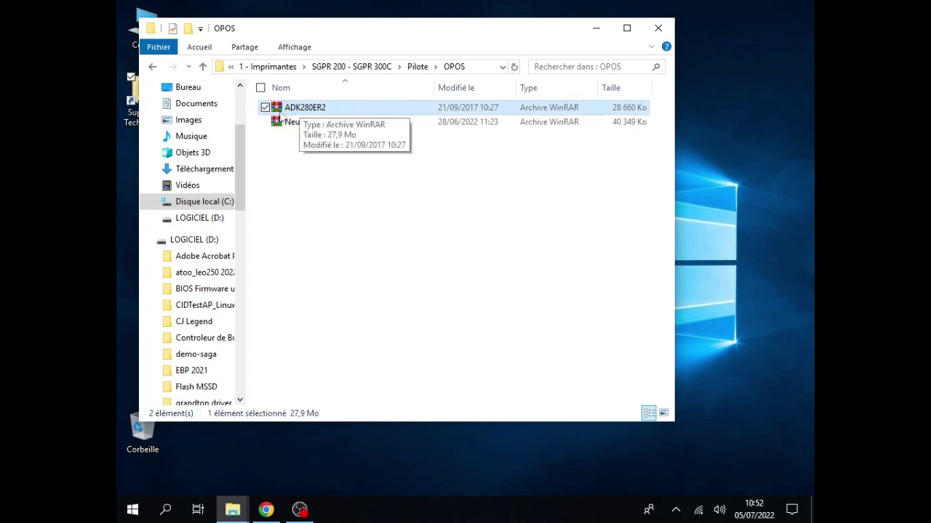
click(316, 124)
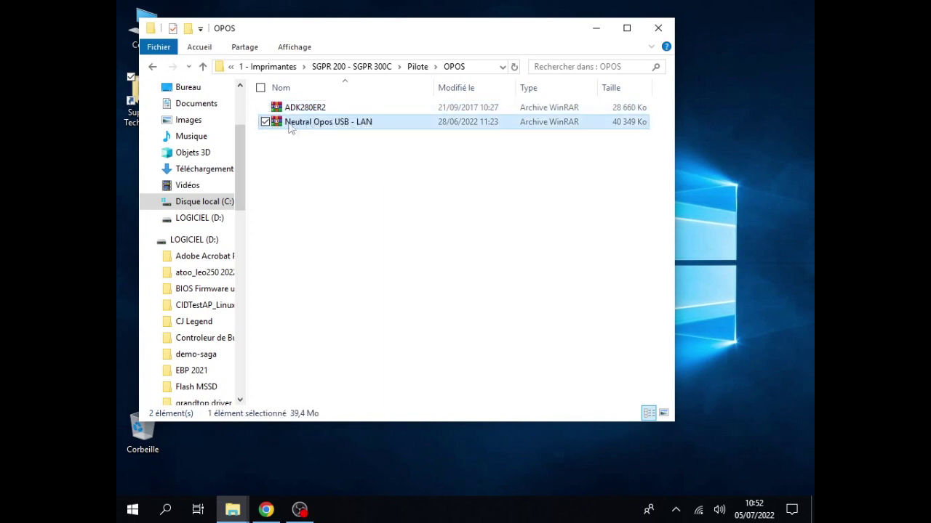
click(334, 144)
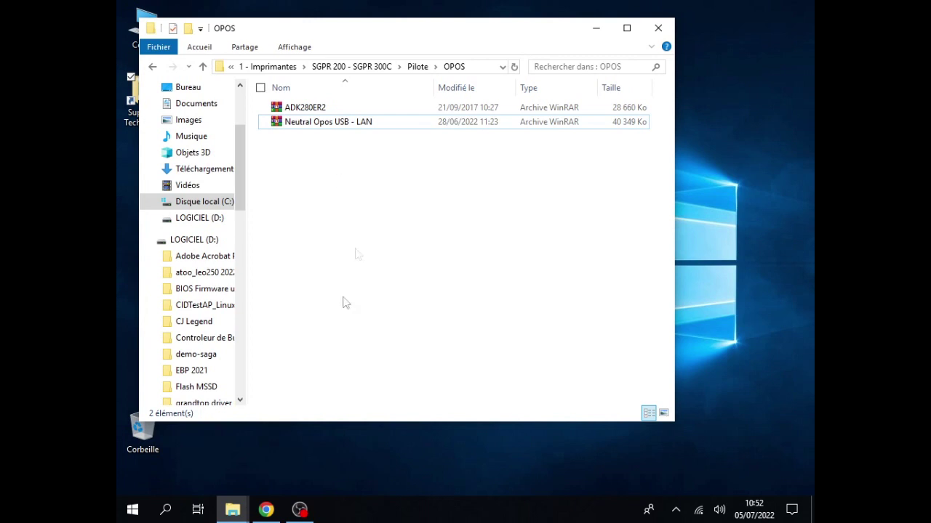
Switch to Chrome and open the SGPR200II printer page on the Perimatic support site.
click(266, 509)
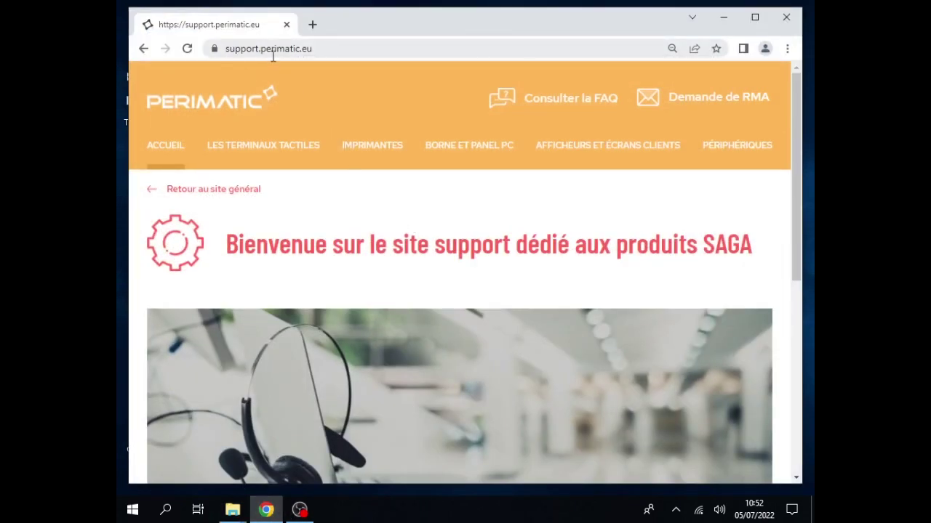
click(368, 147)
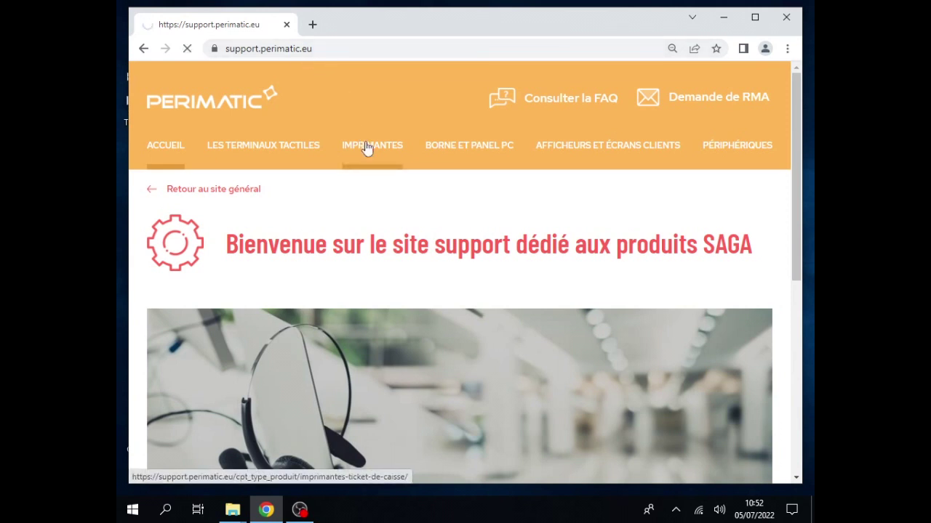
scroll(370, 223, down, 1)
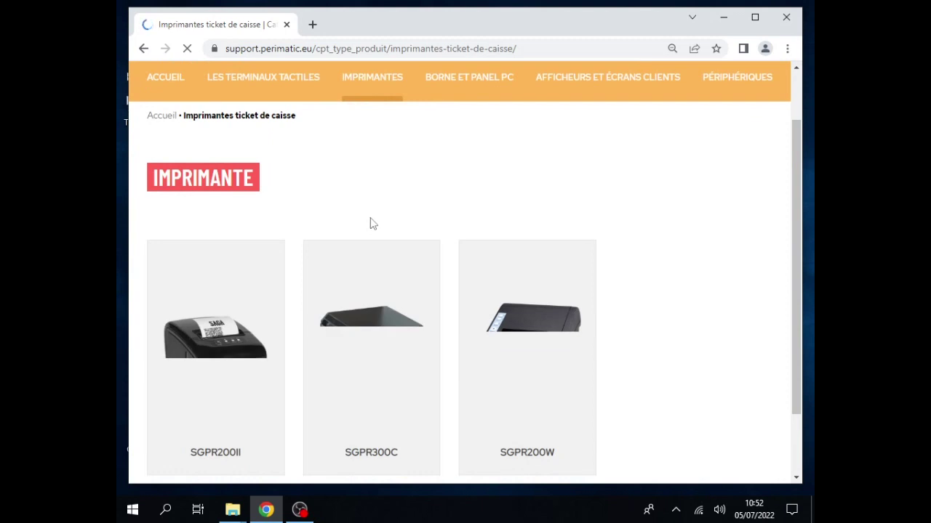
scroll(369, 222, down, 1)
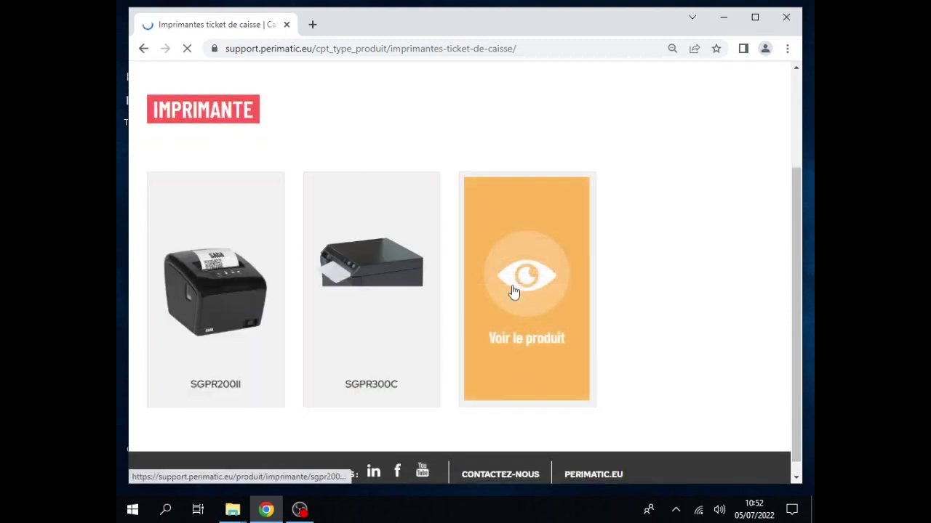
click(210, 271)
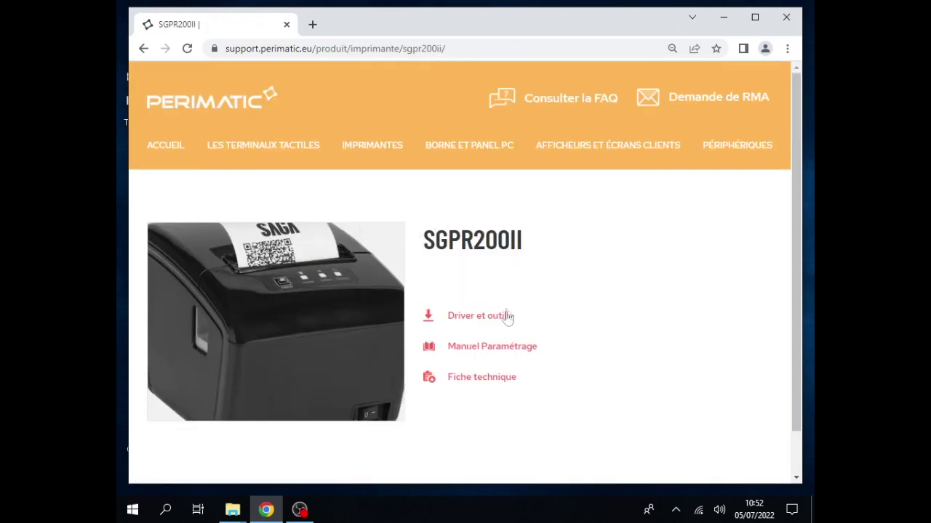
View the online OPOS driver files for the SGPR200 / SGPR200II / SGPR200W, and return to the local OPOS folder.
click(493, 317)
scroll(345, 258, down, 1)
scroll(344, 258, down, 1)
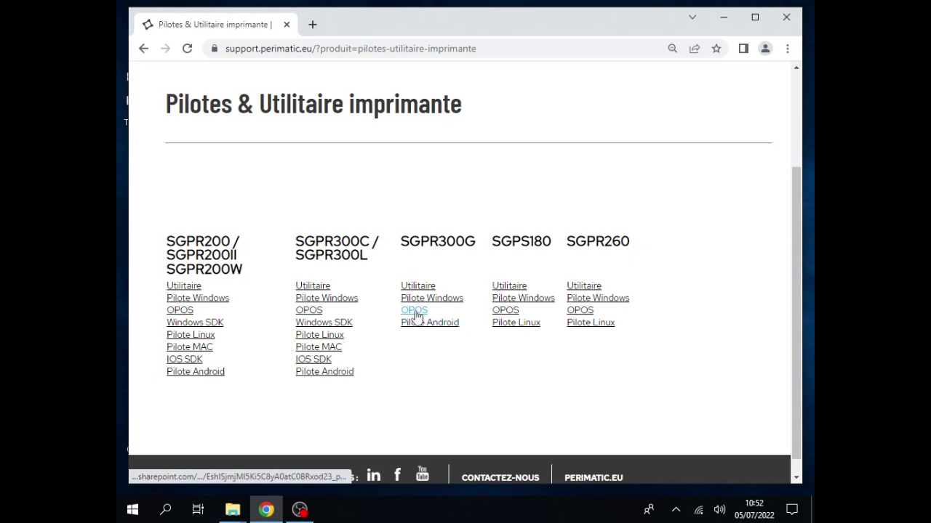
click(180, 310)
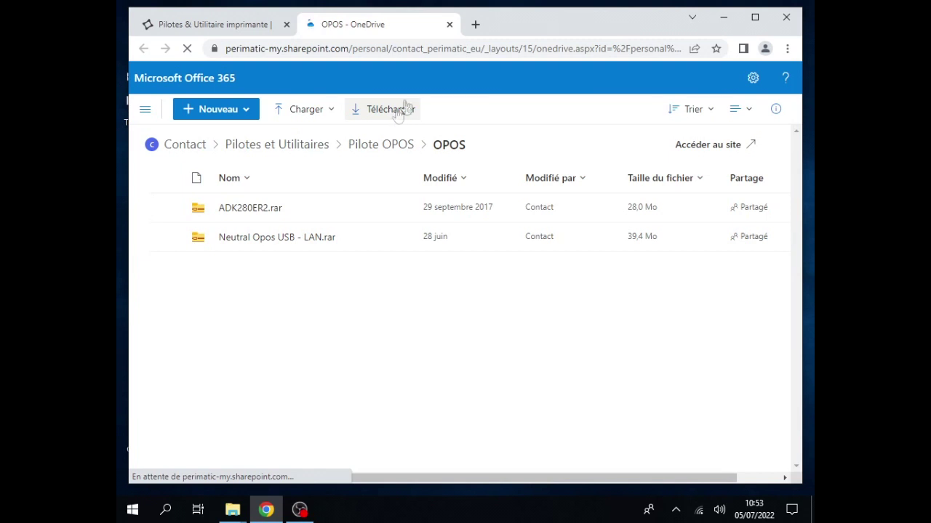
click(716, 23)
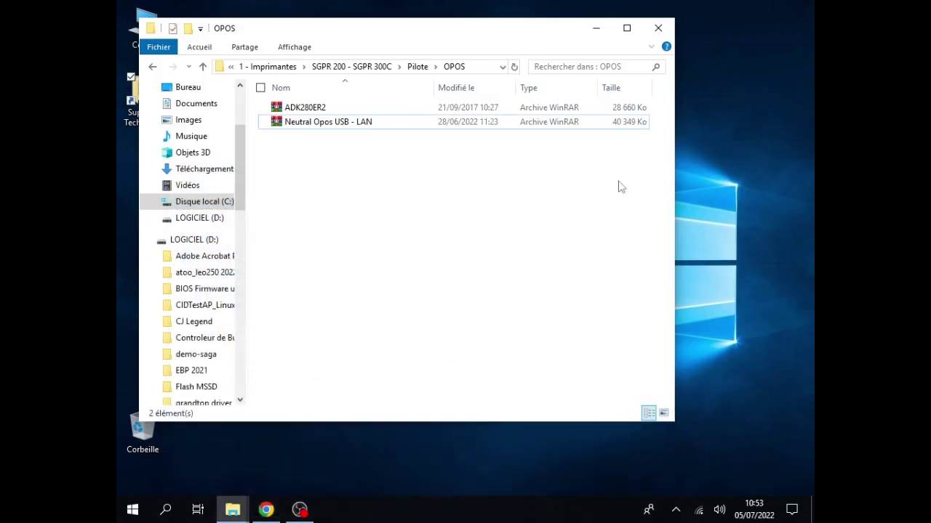
Extract the ADK280ER2 archive into a folder of the same name.
click(318, 112)
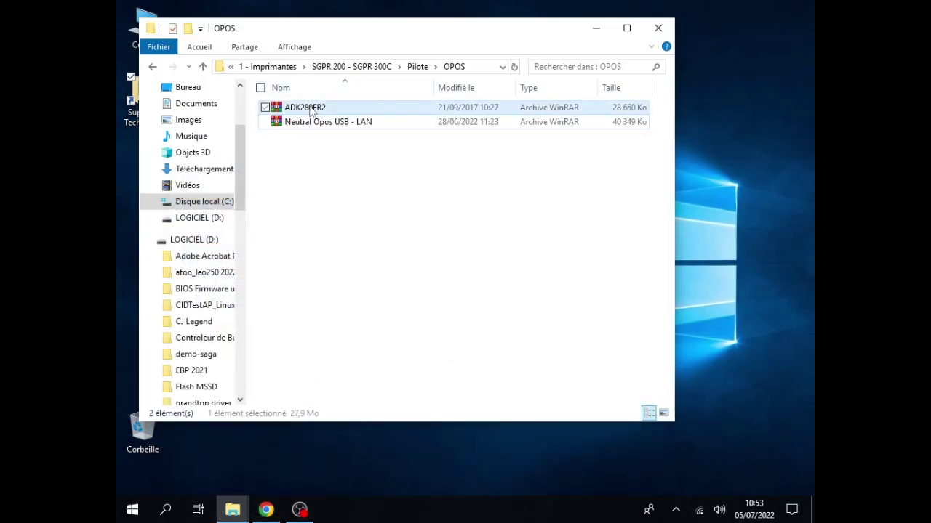
right_click(314, 109)
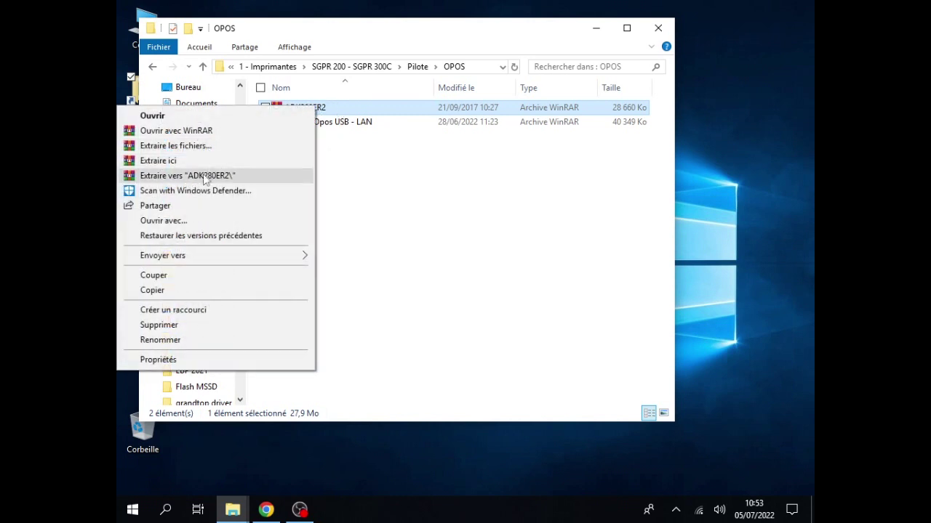
click(300, 175)
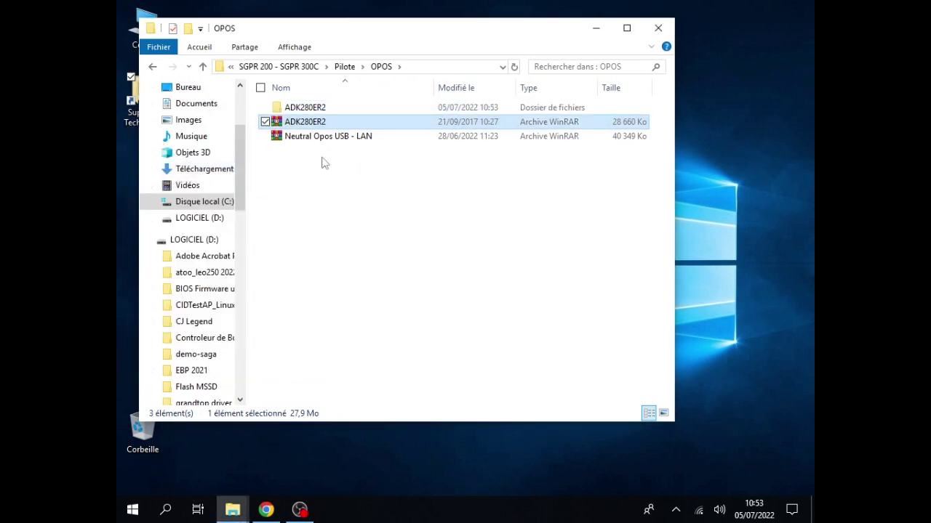
Run the setup application from ADK280ER2 > ADK280ER2 > Disk1 in the extracted files.
double_click(332, 108)
double_click(335, 109)
double_click(334, 110)
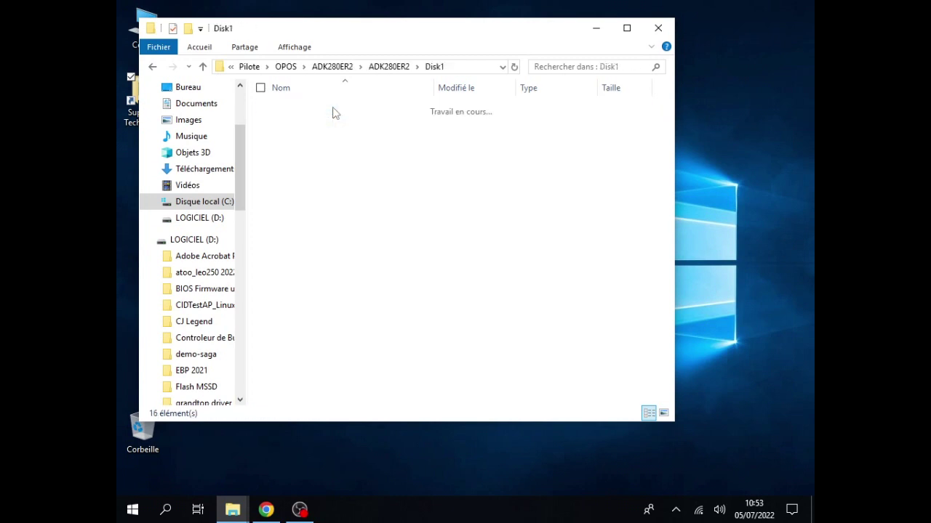
double_click(317, 280)
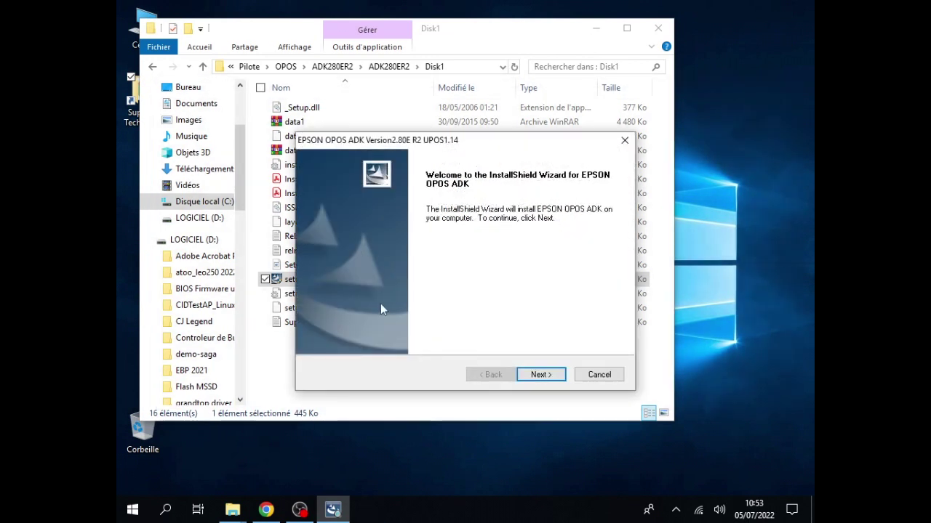
Accept the EPSON OPOS ADK license agreement and advance the installer to the setup type choice.
click(542, 375)
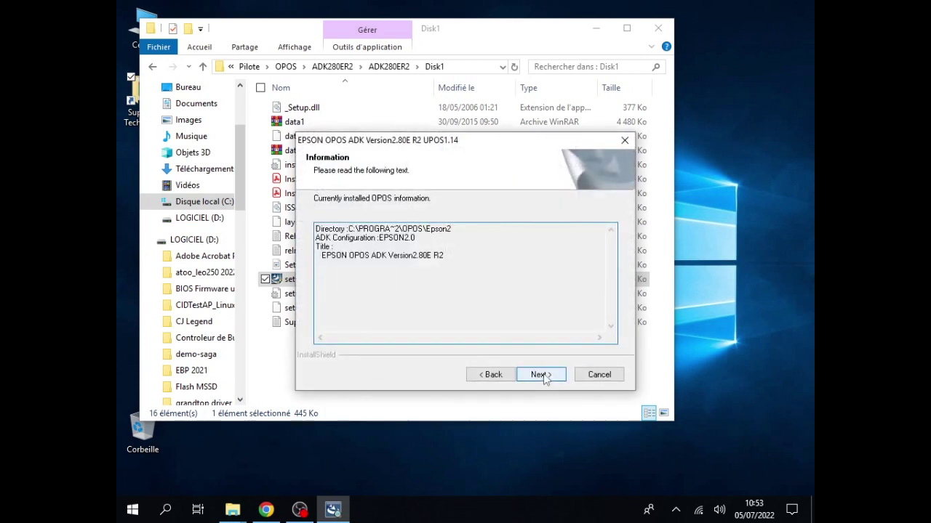
click(543, 374)
key(Up)
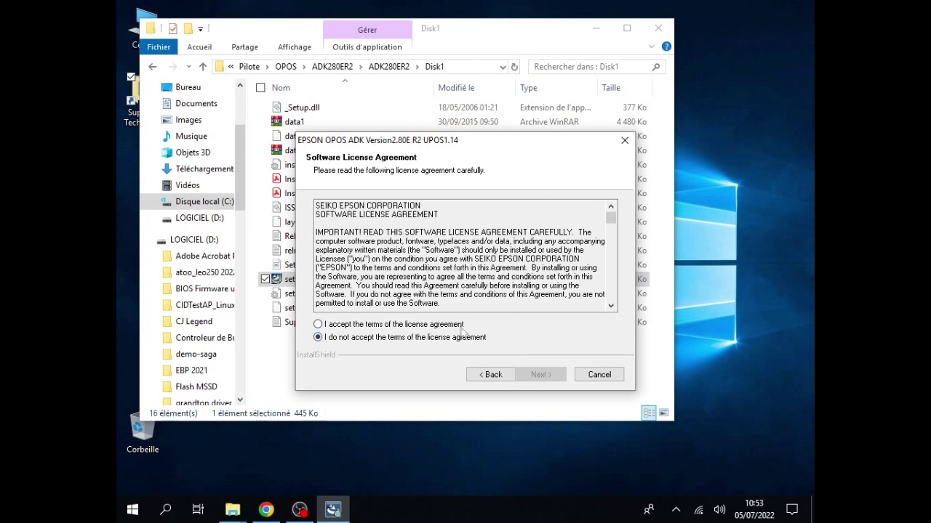
click(540, 375)
click(540, 376)
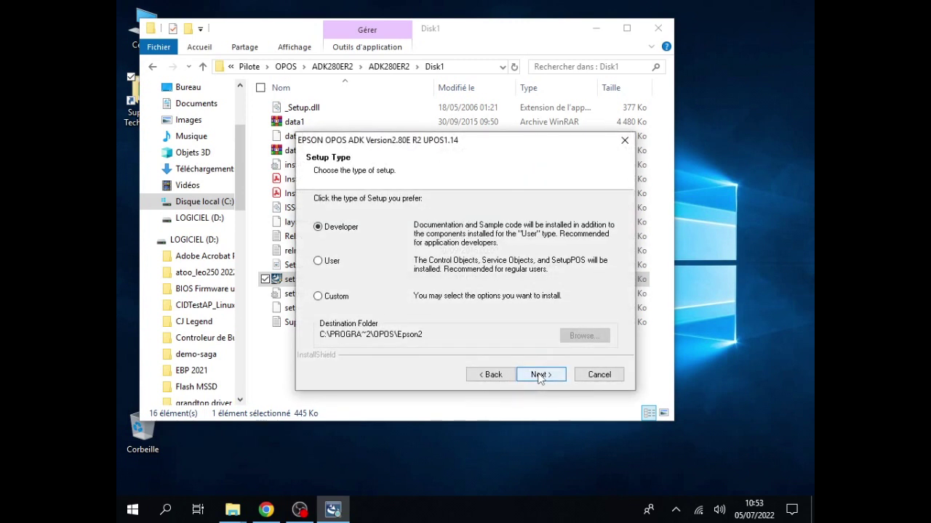
Keep the Developer setup type, add the USB and Ethernet ports to the port selection, and run the installation.
click(540, 375)
click(539, 375)
click(346, 263)
click(347, 279)
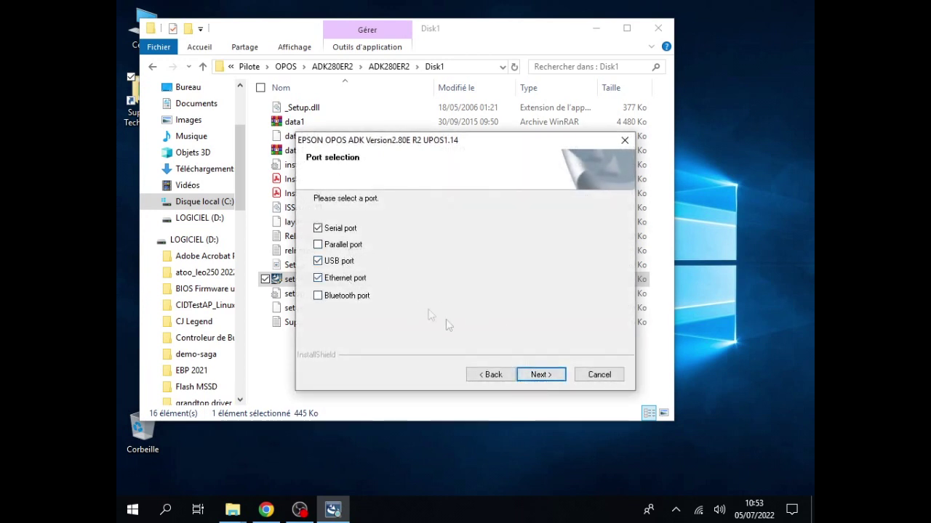
click(538, 374)
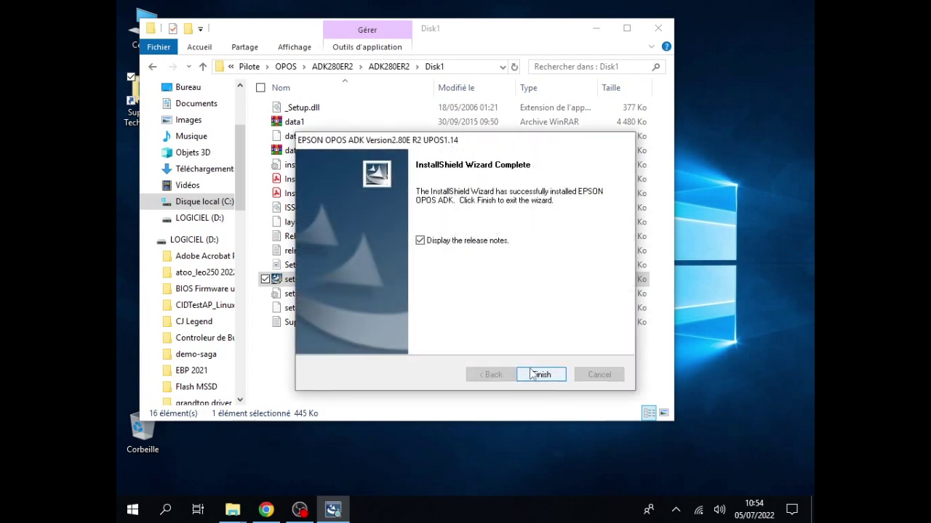
Finish the installer without displaying the release notes, then view the device categories in EPSON OPOS ADK and minimize its window.
click(500, 242)
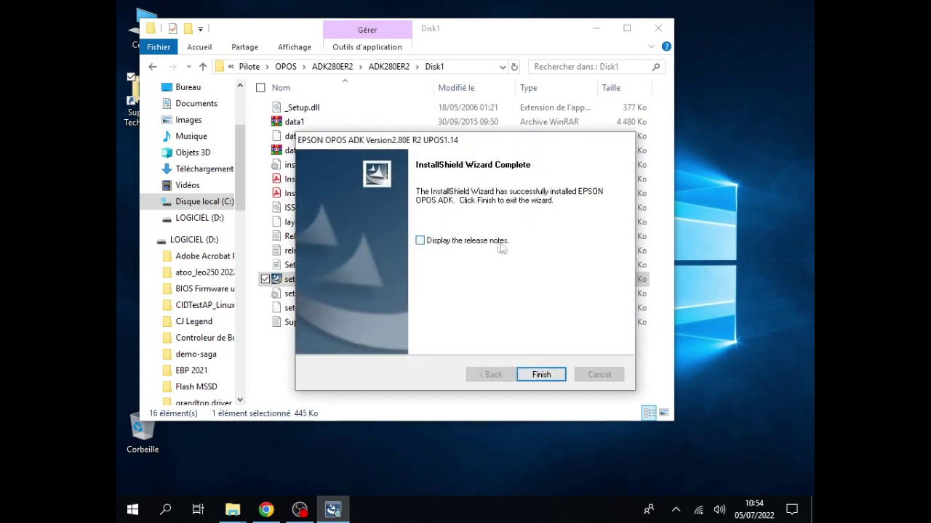
click(544, 371)
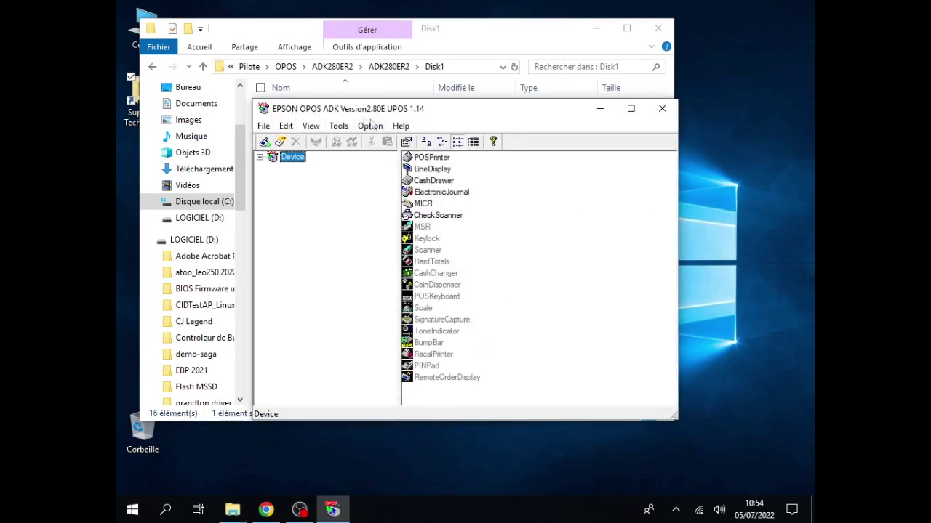
click(260, 157)
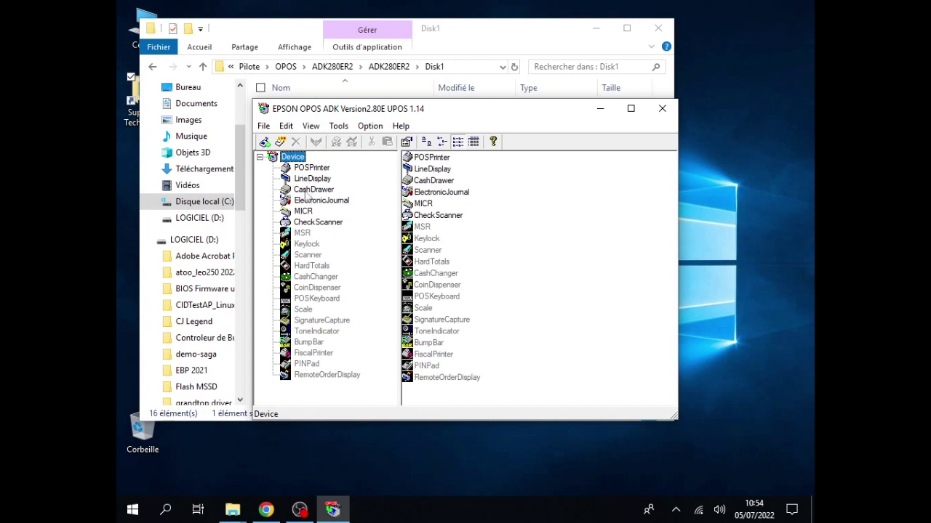
click(599, 109)
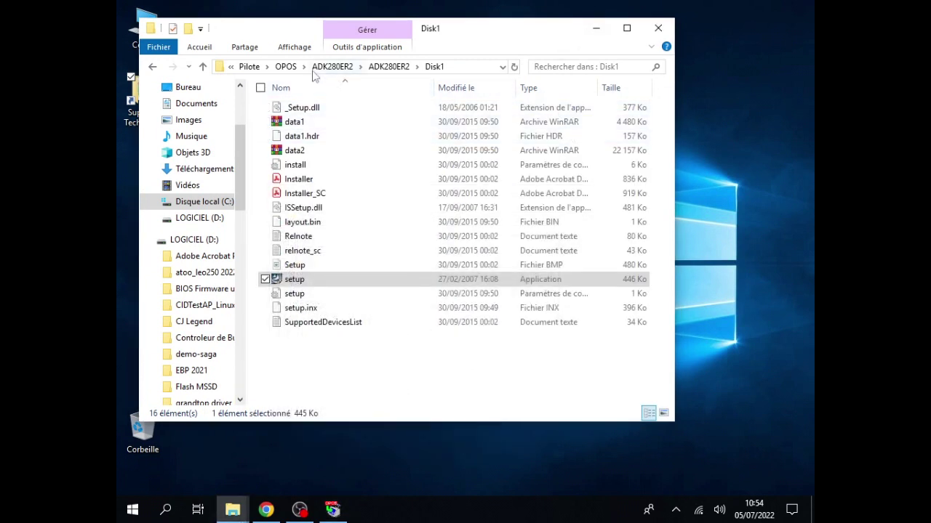
Extract the Neutral Opos USB - LAN archive from the OPOS folder into its own folder and open its Opos USB LTSC 2019 subfolder.
click(285, 67)
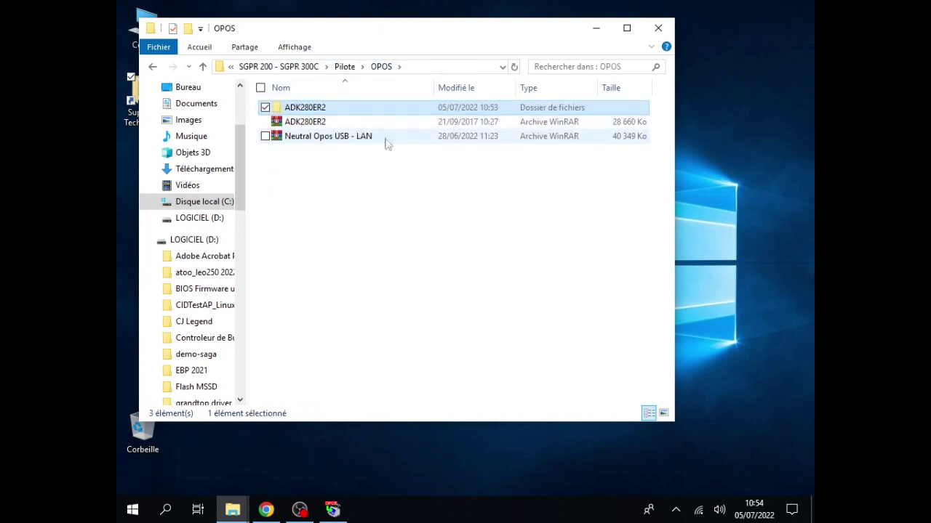
click(363, 140)
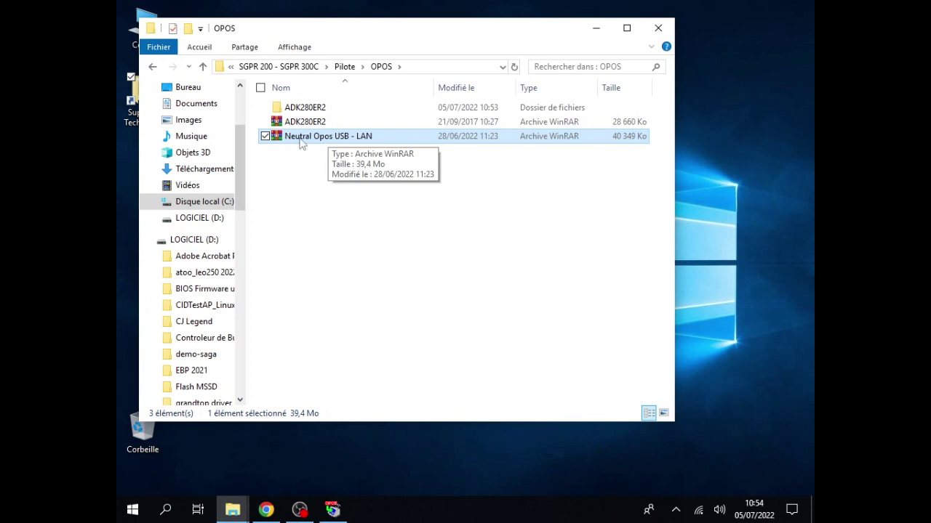
right_click(335, 139)
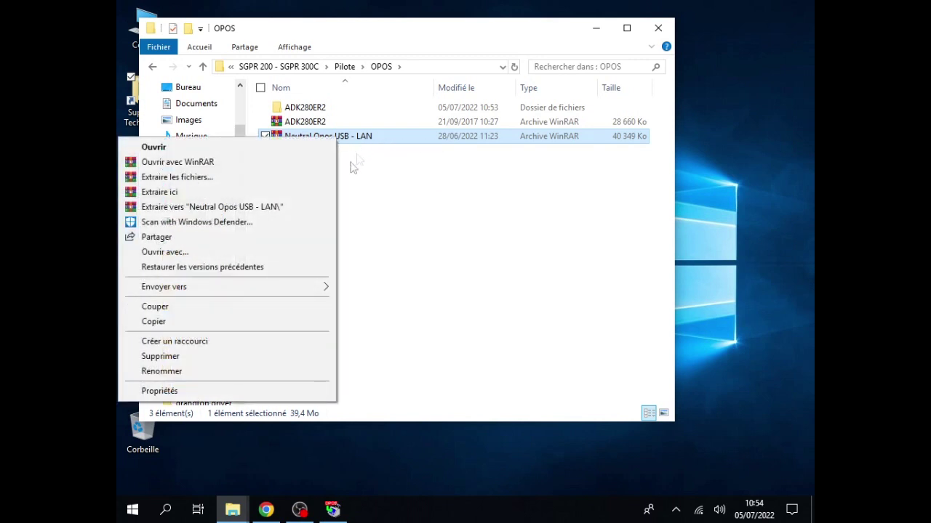
click(305, 206)
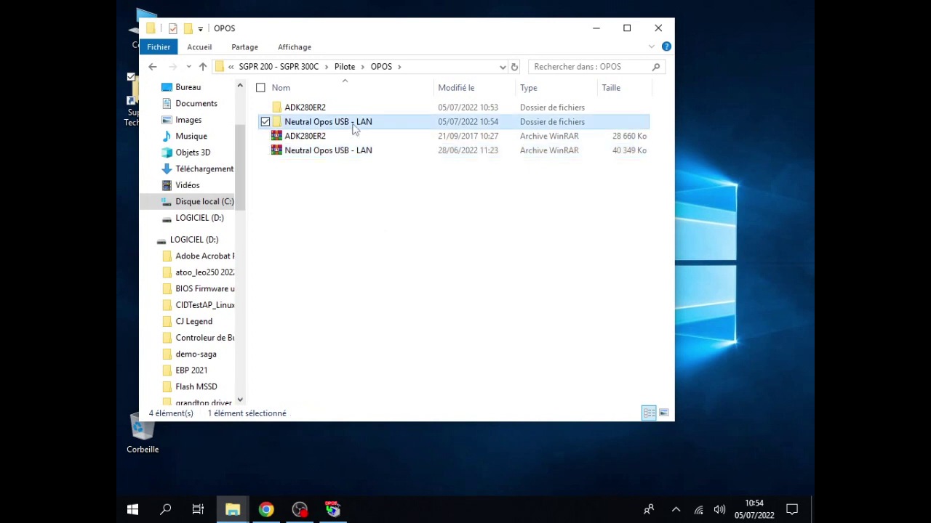
double_click(353, 122)
double_click(375, 110)
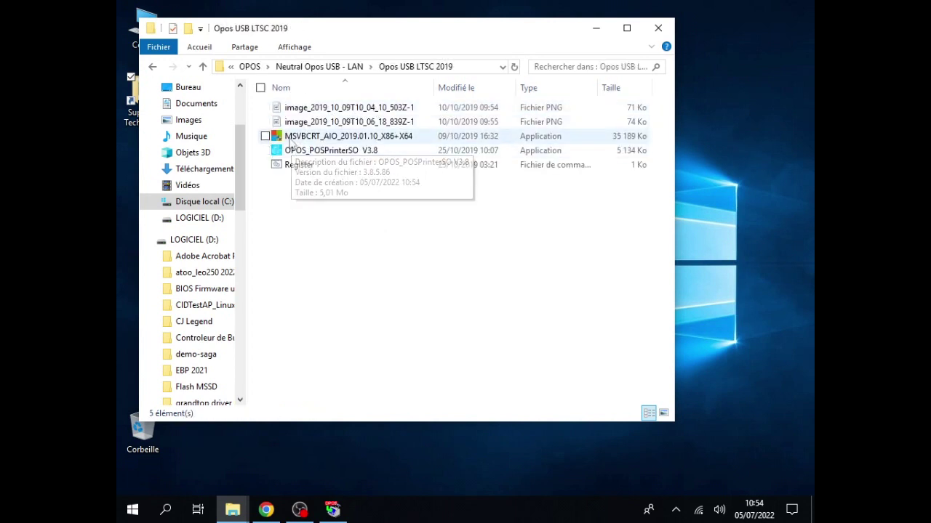
Install the Visual C++ runtimes from MSVBCRT_AIO_2019.01.10_X86+X64 with the recommended component selection and finish the setup.
click(386, 141)
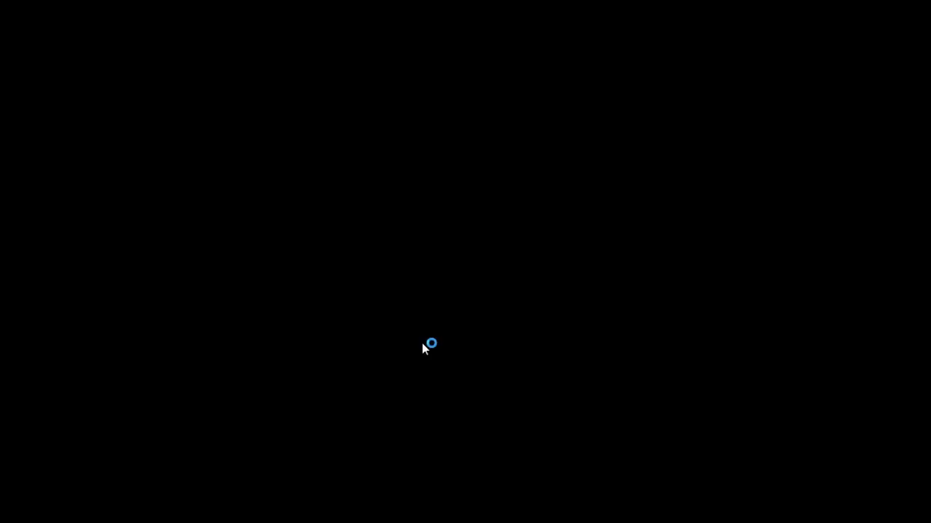
click(422, 343)
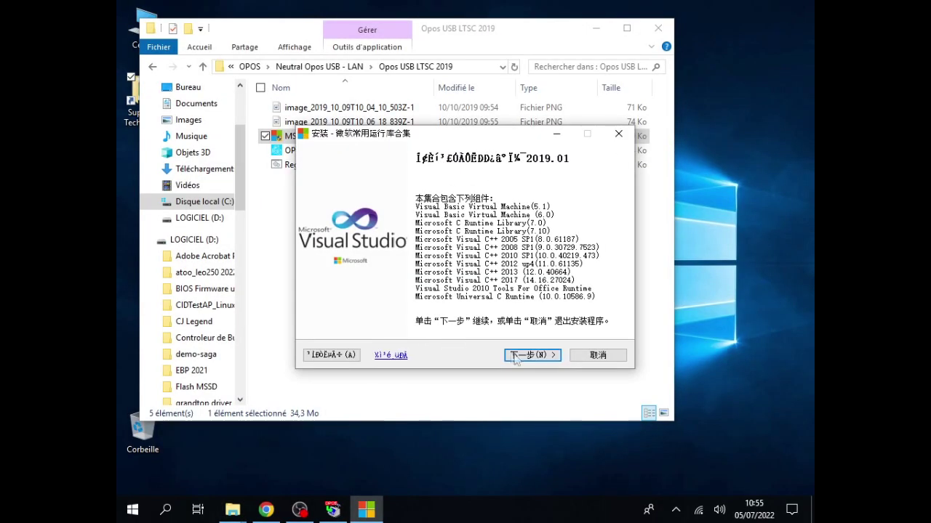
click(529, 356)
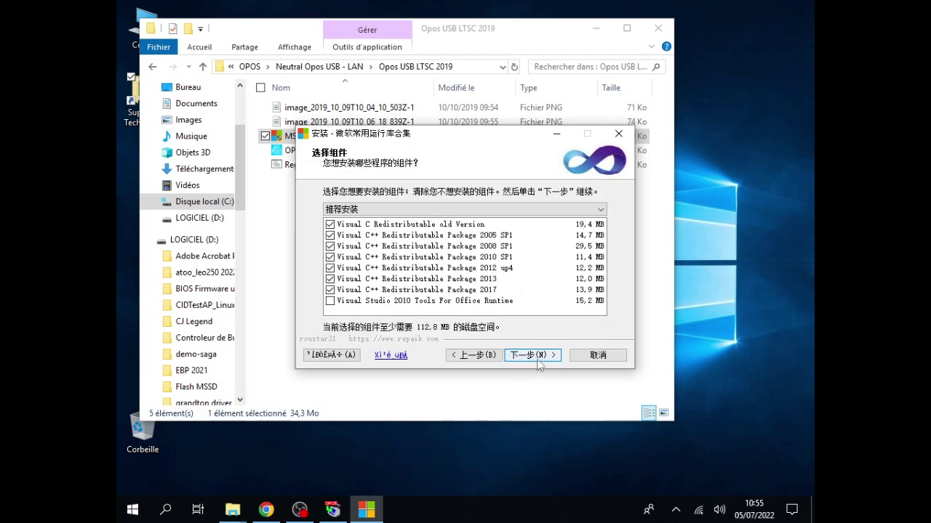
click(537, 358)
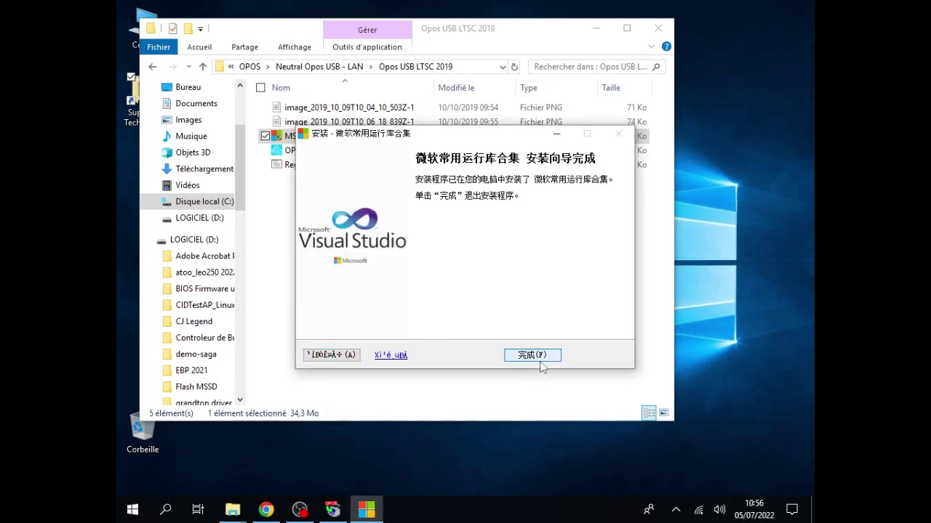
click(533, 355)
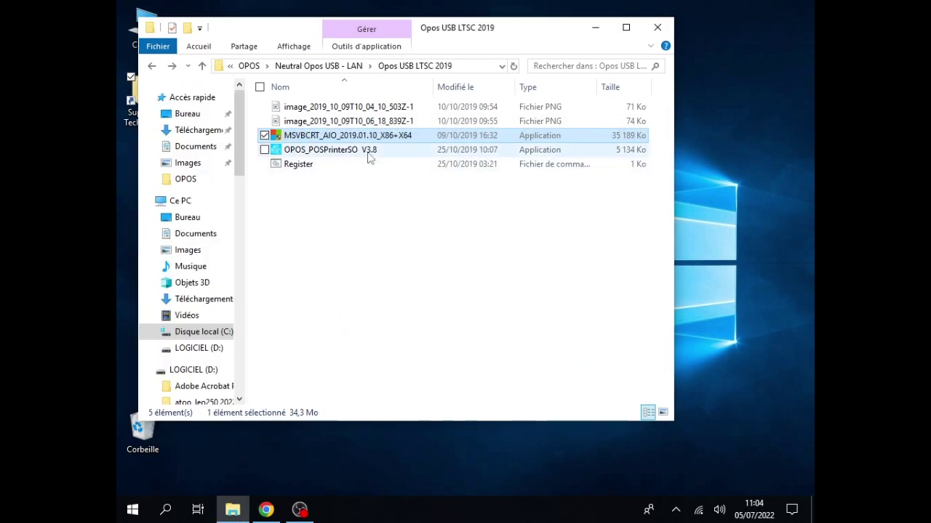
Install OPOS_POSPrinterSO V3.8 into C:\OPOS_POSPrinterSO with a desktop shortcut, and finish the setup with the program set to launch.
click(320, 150)
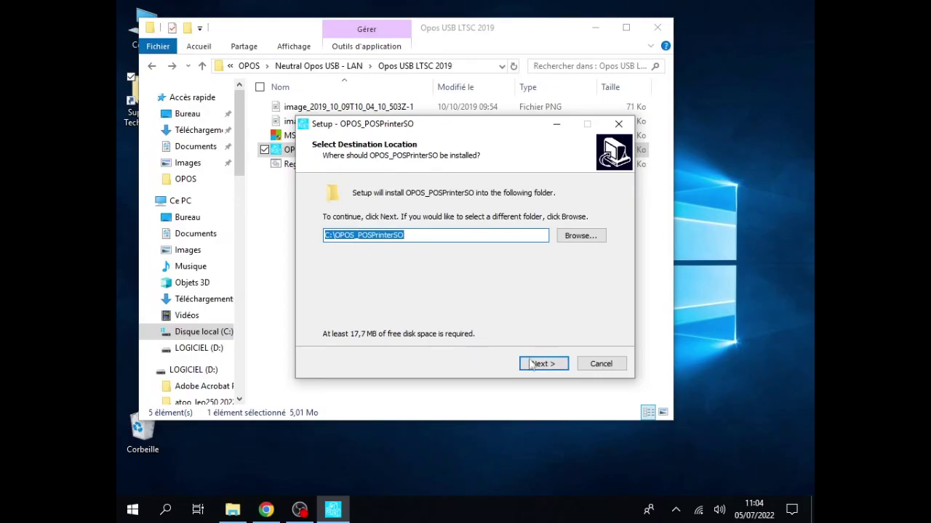
click(534, 364)
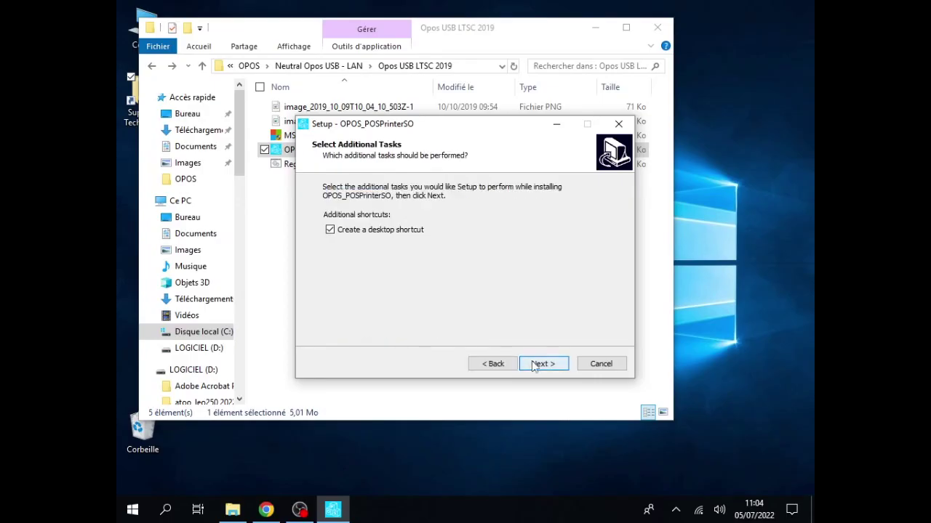
click(331, 231)
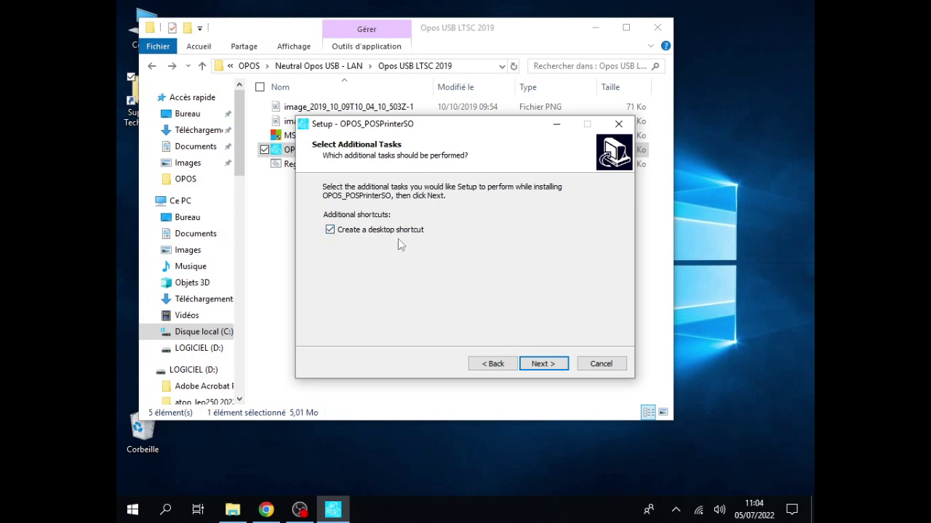
click(544, 364)
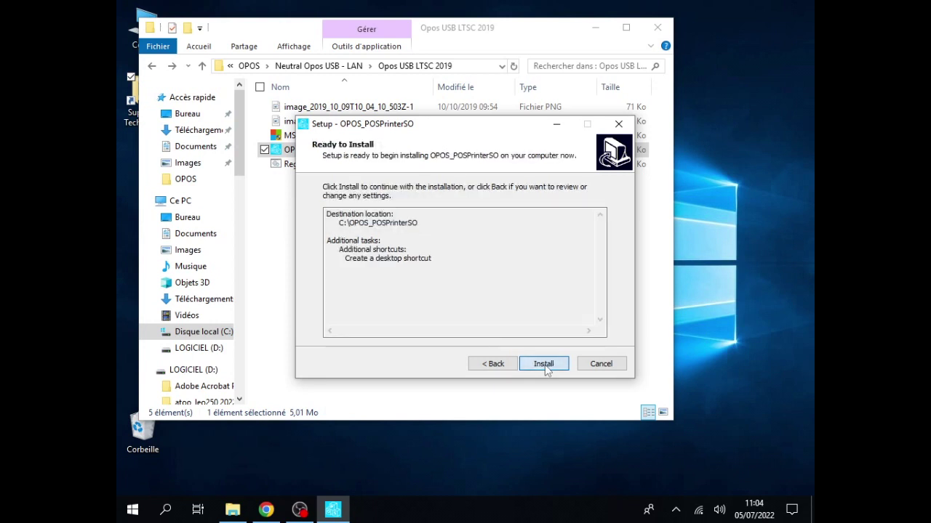
click(545, 365)
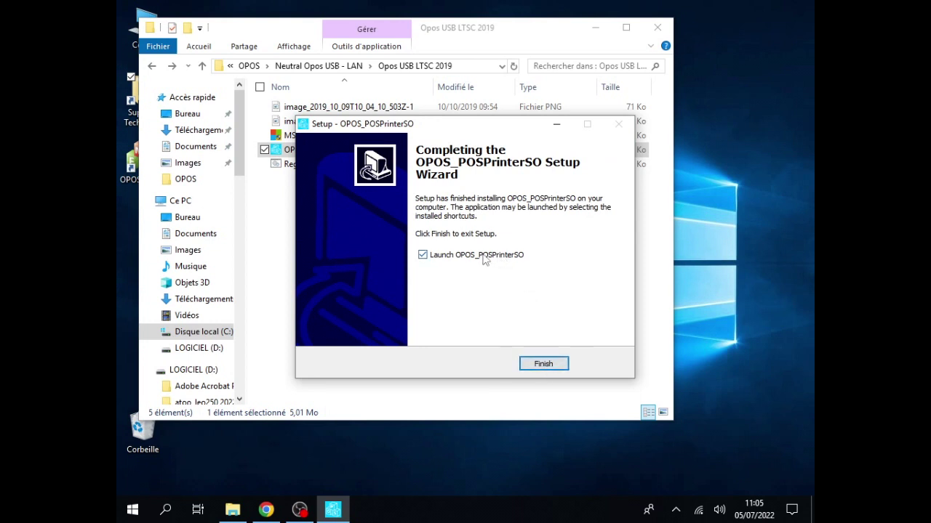
click(543, 364)
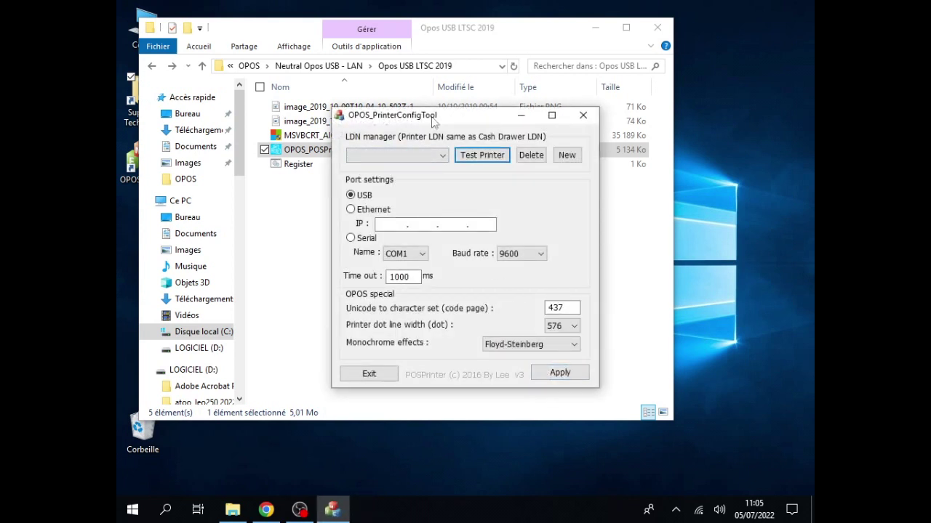
Move the OPOS_PrinterConfigTool window aside and close it without changing its settings.
drag(434, 121, 582, 188)
click(411, 234)
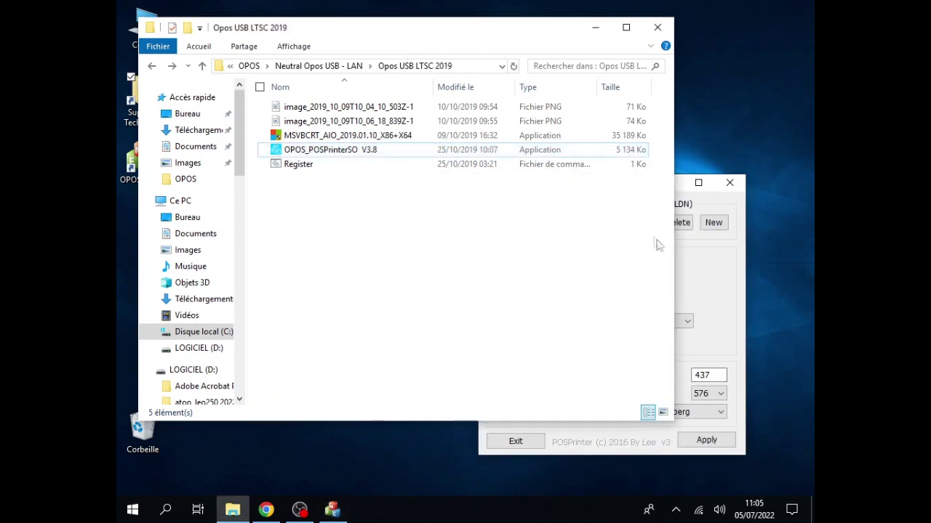
click(688, 277)
drag(639, 186, 544, 154)
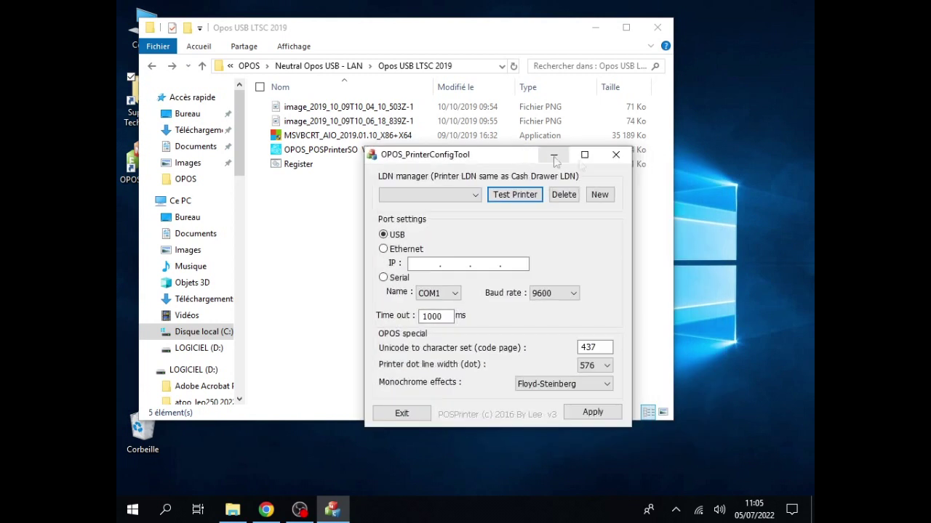
click(617, 152)
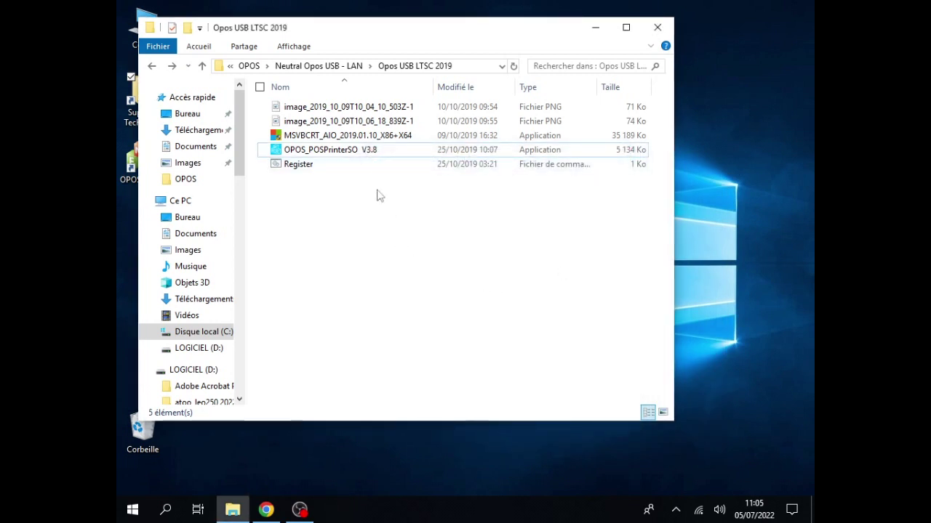
Select the Register command file and copy the full path of its Opos USB LTSC 2019 folder.
click(362, 173)
click(361, 172)
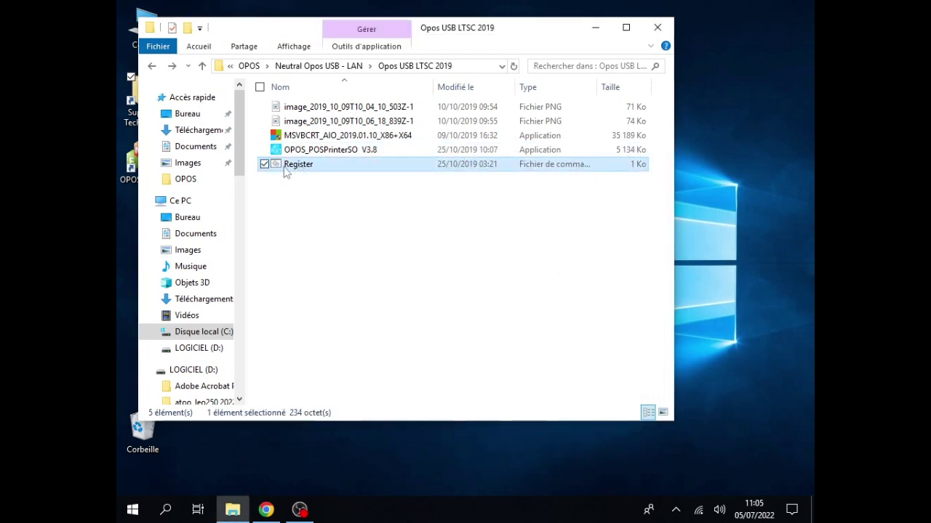
click(474, 69)
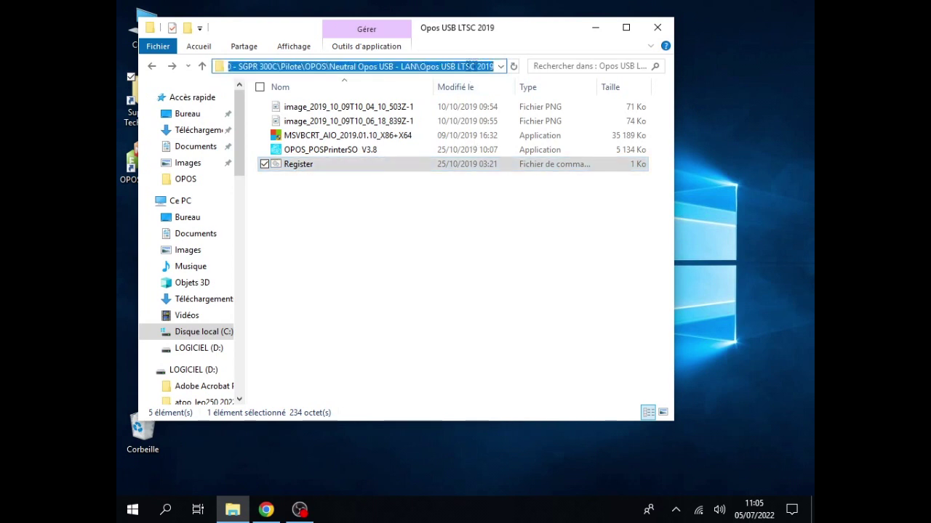
right_click(328, 65)
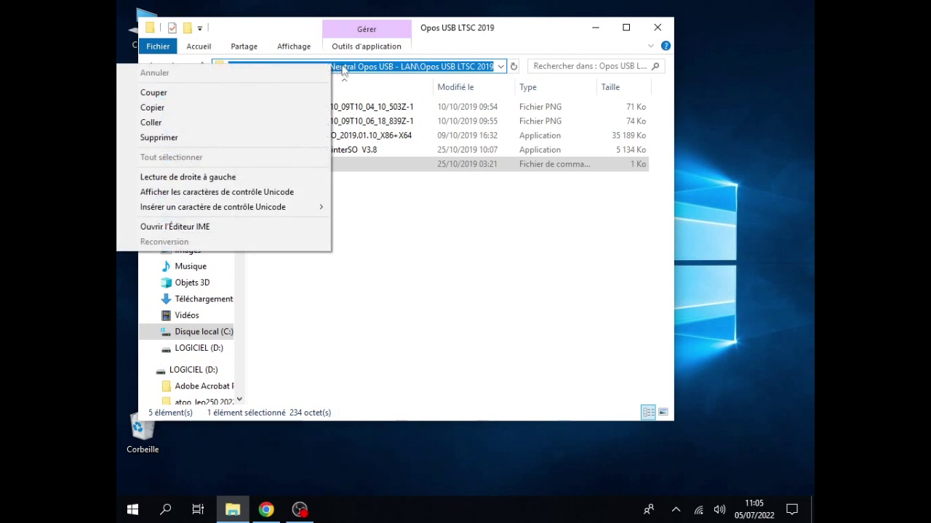
click(290, 108)
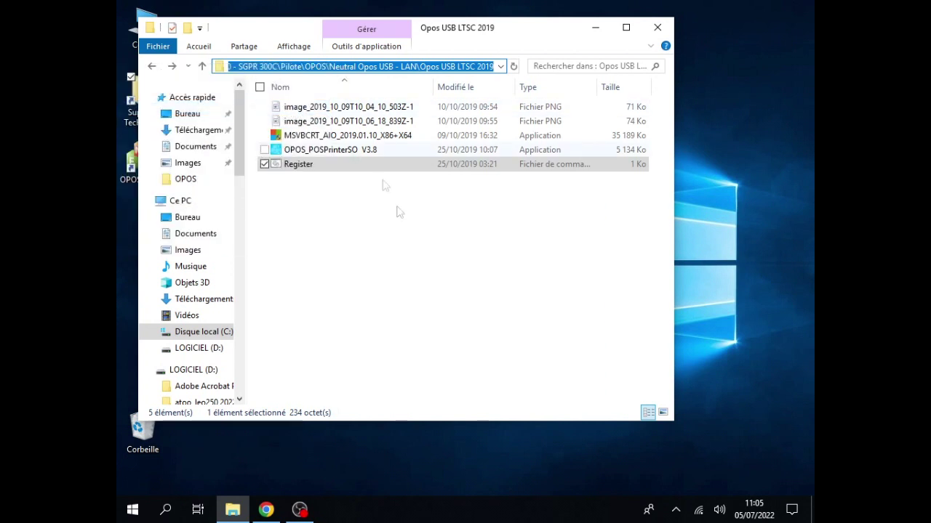
Search Windows for cmd and open the command prompt as administrator, approving the elevation request.
click(166, 511)
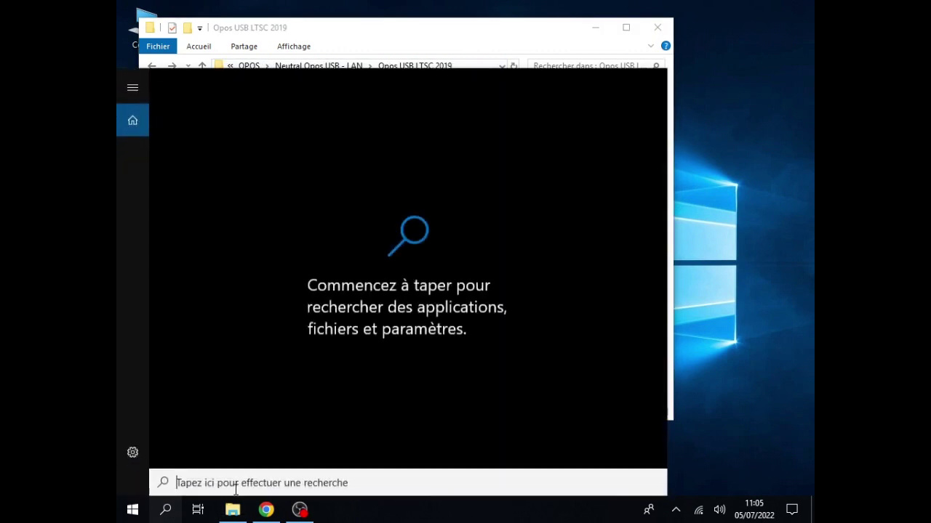
text(cmd)
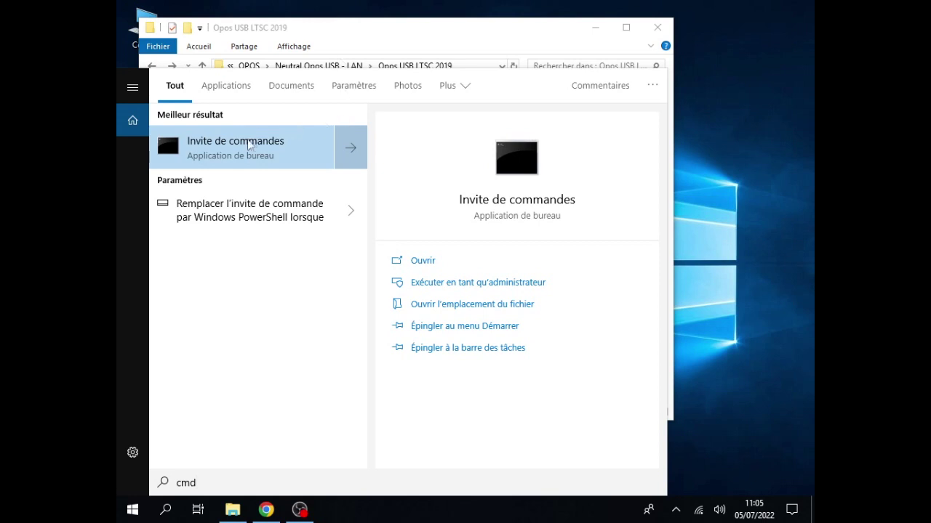
right_click(250, 145)
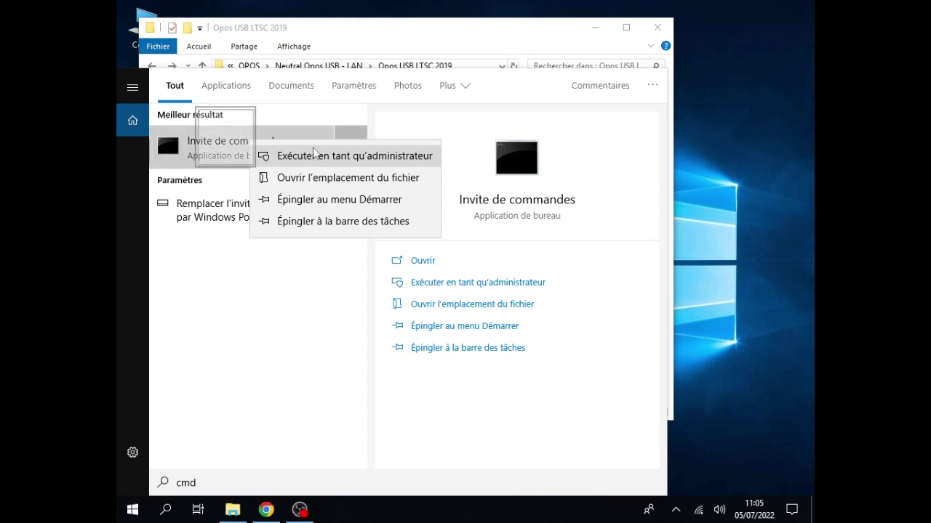
right_click(226, 139)
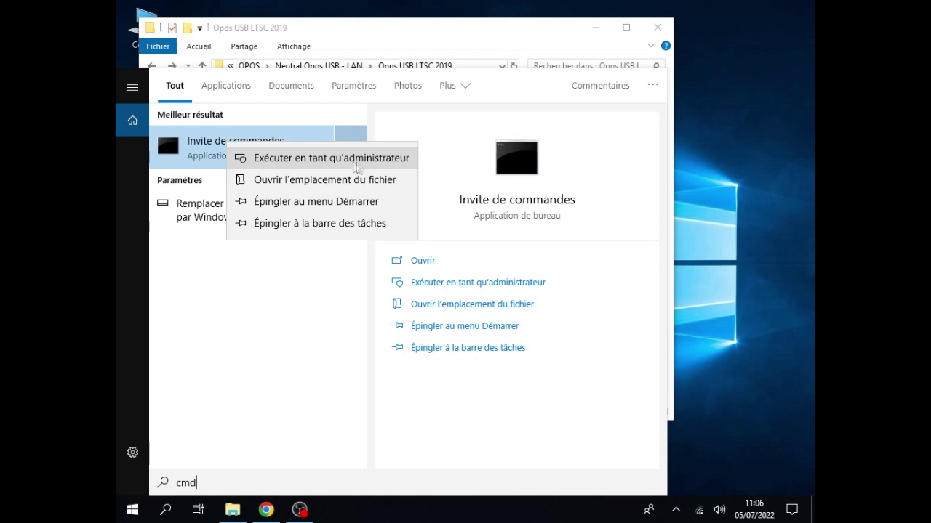
click(322, 160)
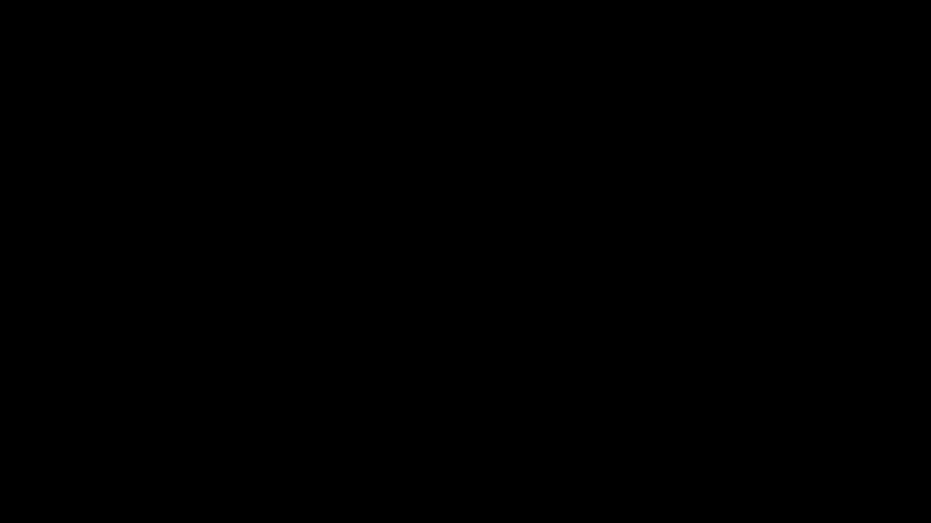
click(440, 264)
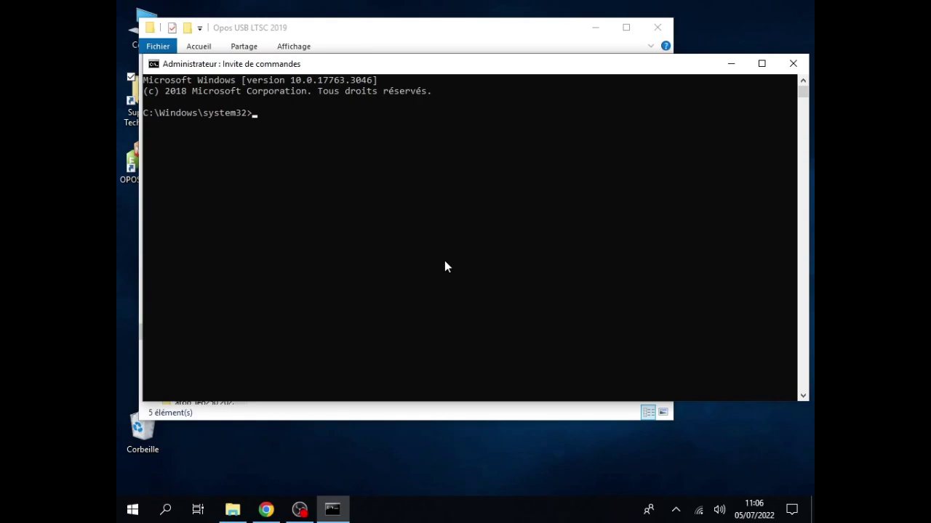
Change the command prompt's directory with cd to the copied path of the Opos USB LTSC 2019 folder.
text(cd)
text(C:\Support Technique\1 - Installation et configuration\1 - Imprimantes\SGPR 200 - SGPR 300C\Pilote\OPOS\Neutral Opos USB - LAN\Opos USB LTSC 2019)
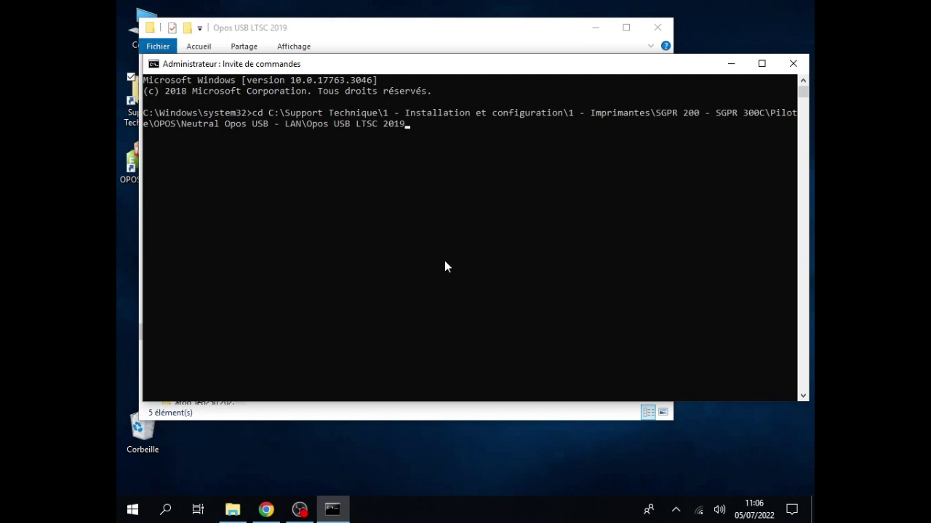
key(Return)
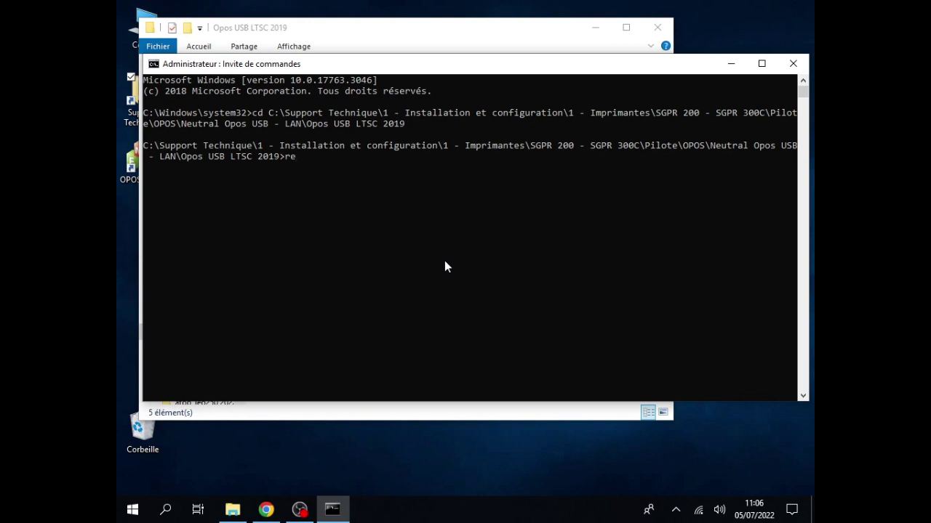
Run register.bat to register the OPOS DLL and OCX files, acknowledge each registration message, and close the command prompt.
text(register.bat)
key(Return)
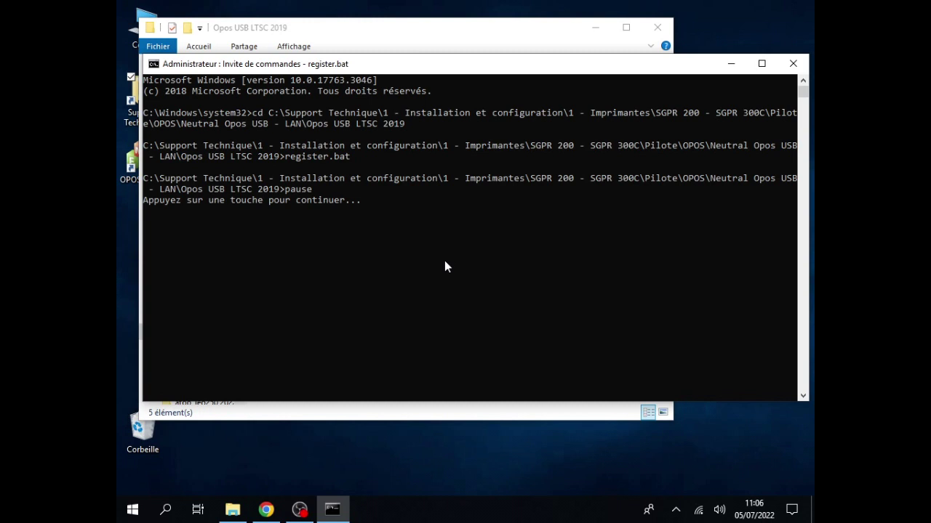
key(Return)
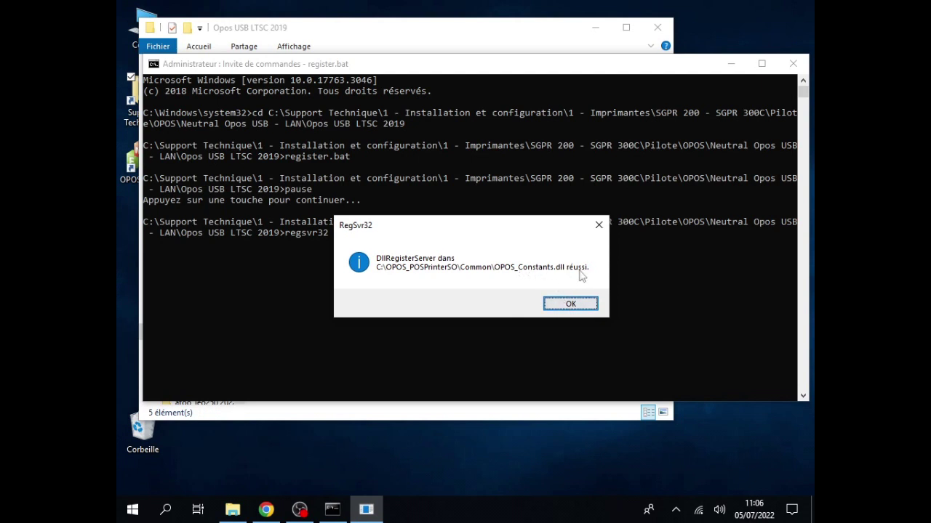
click(571, 306)
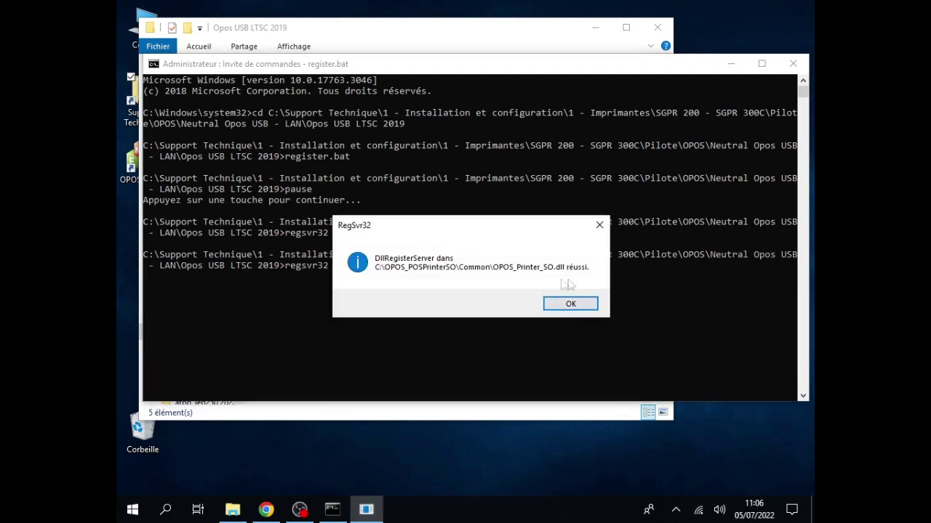
click(572, 304)
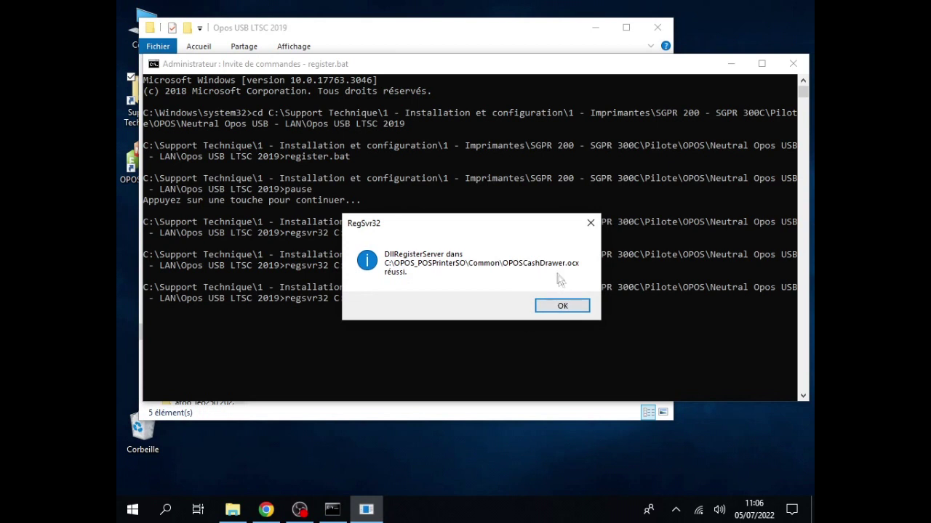
click(566, 307)
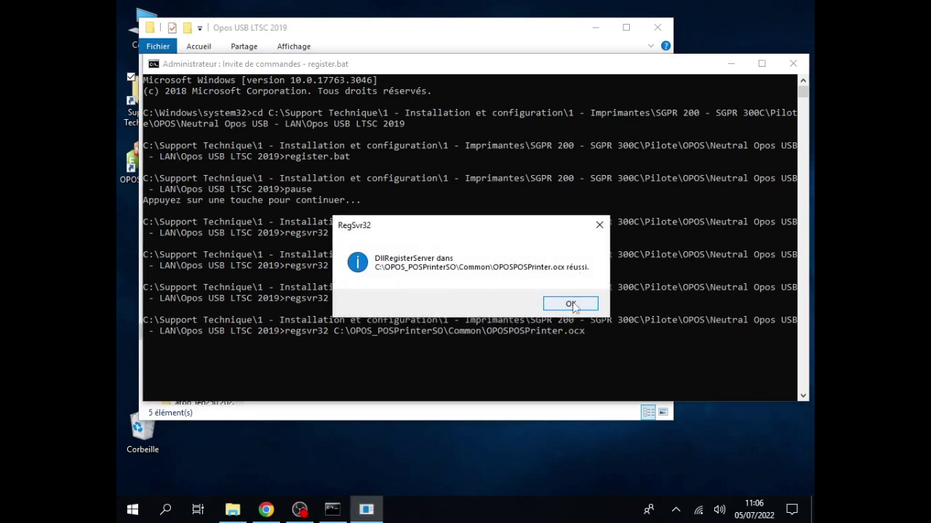
click(572, 303)
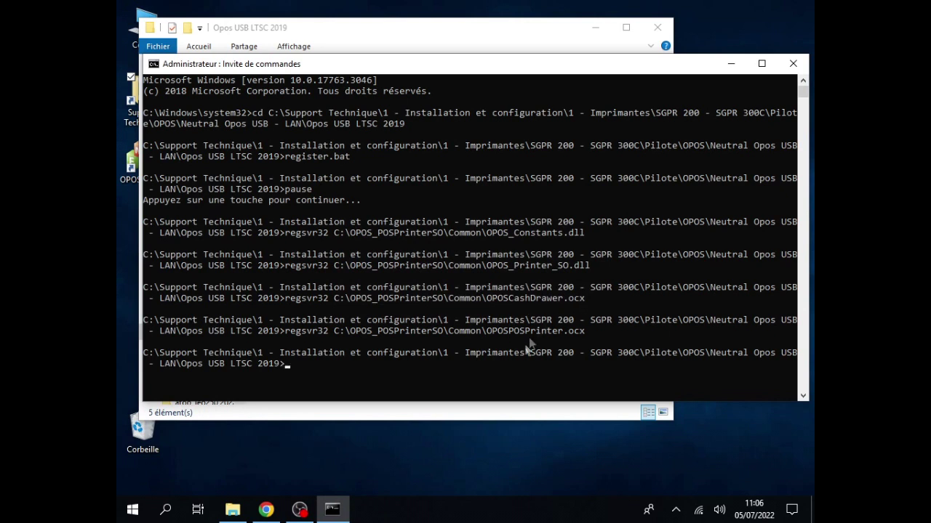
click(793, 65)
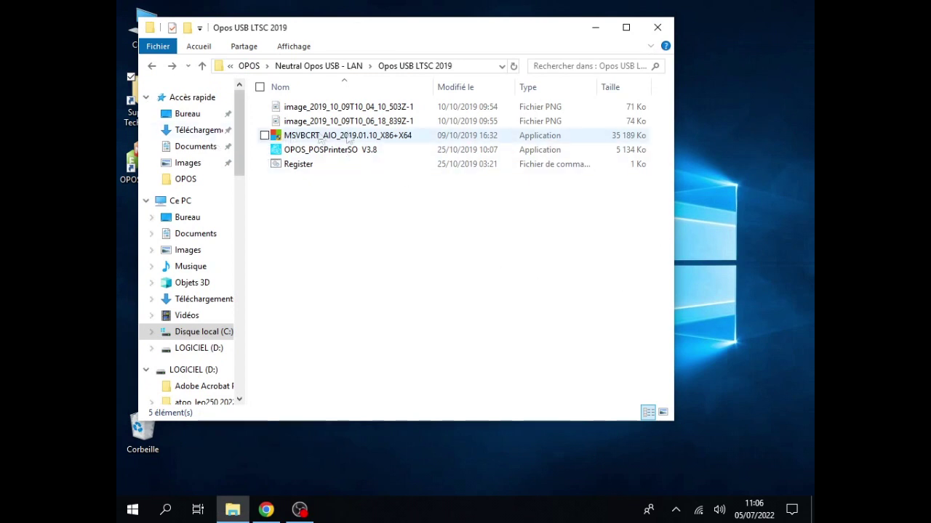
Minimize the folder window and launch OPOS_POSPrinterSO from the desktop, approving the elevation request.
click(594, 29)
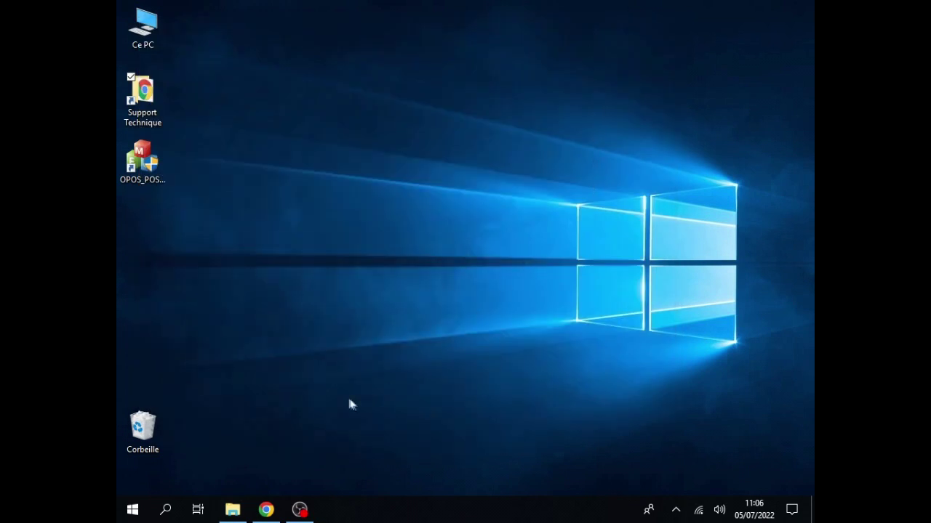
click(163, 164)
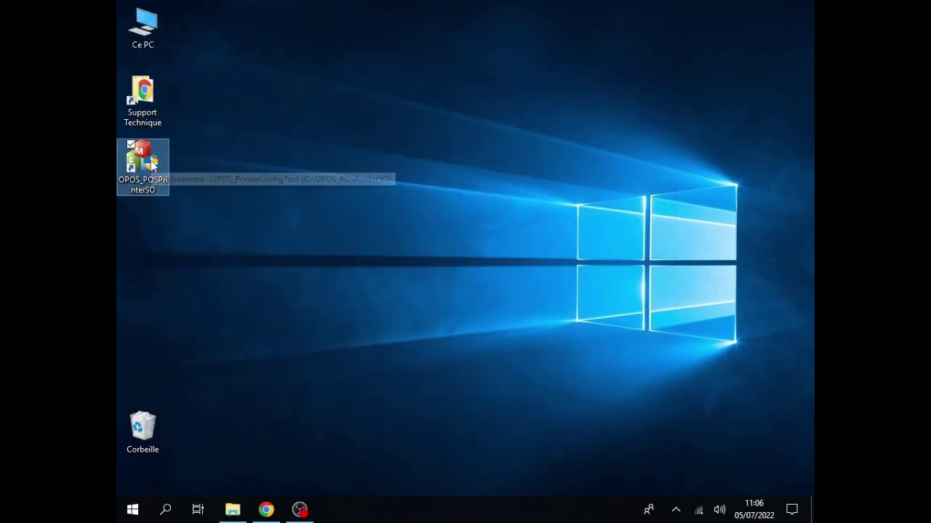
double_click(149, 191)
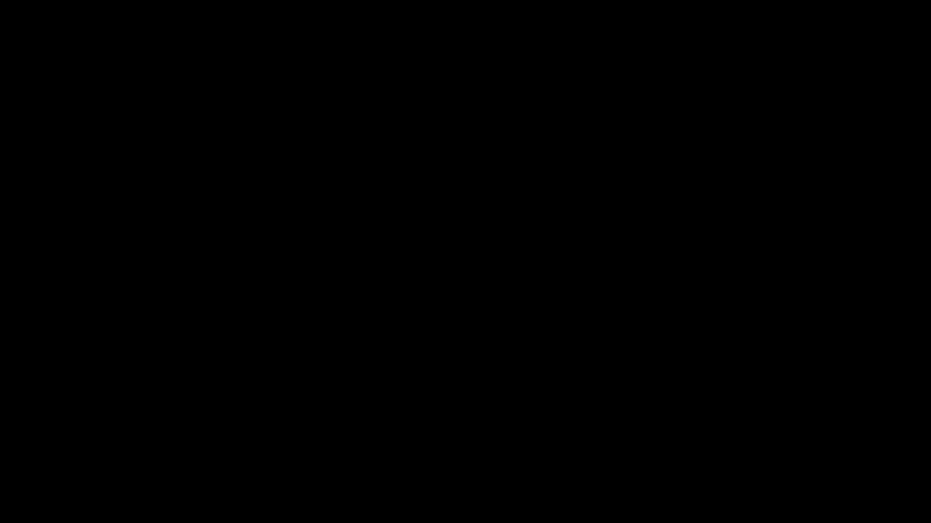
click(409, 349)
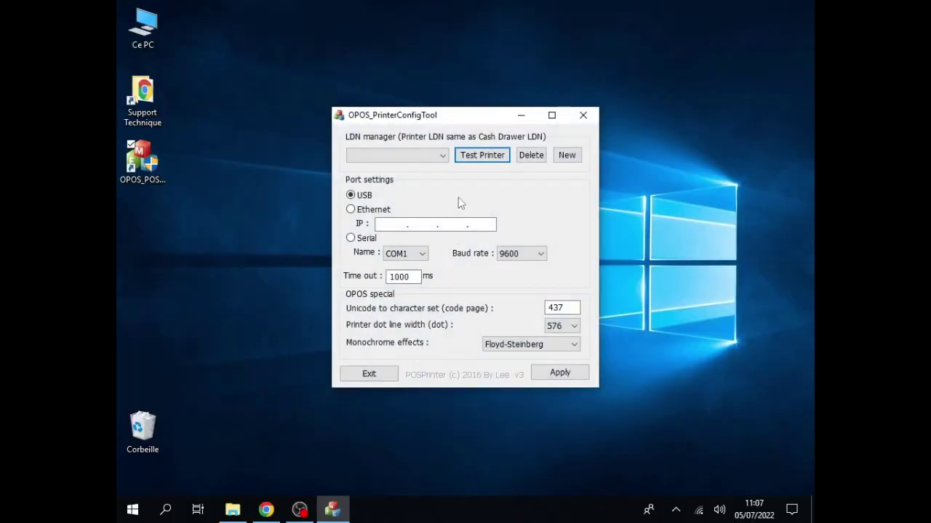
Add a new LDN named SAGA USB and apply its settings with the USB port, acknowledging both messages.
click(568, 156)
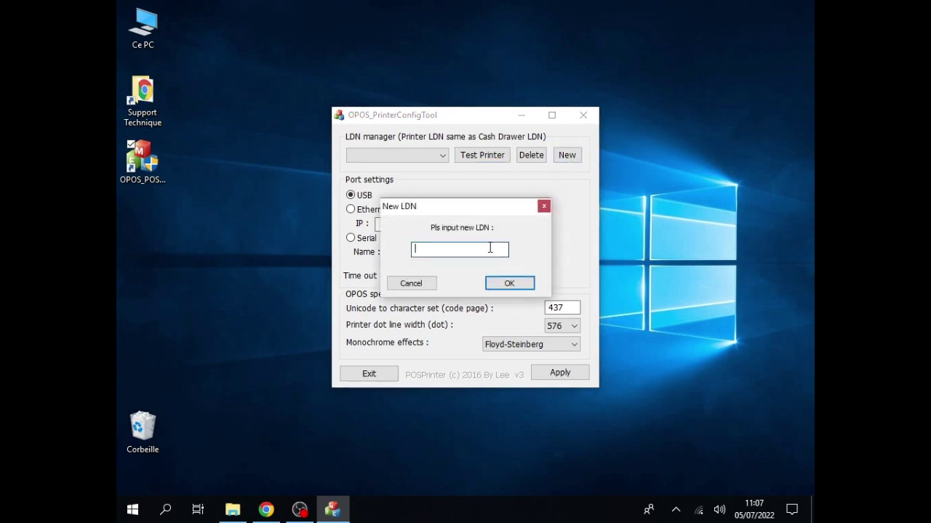
text(SAGA USB)
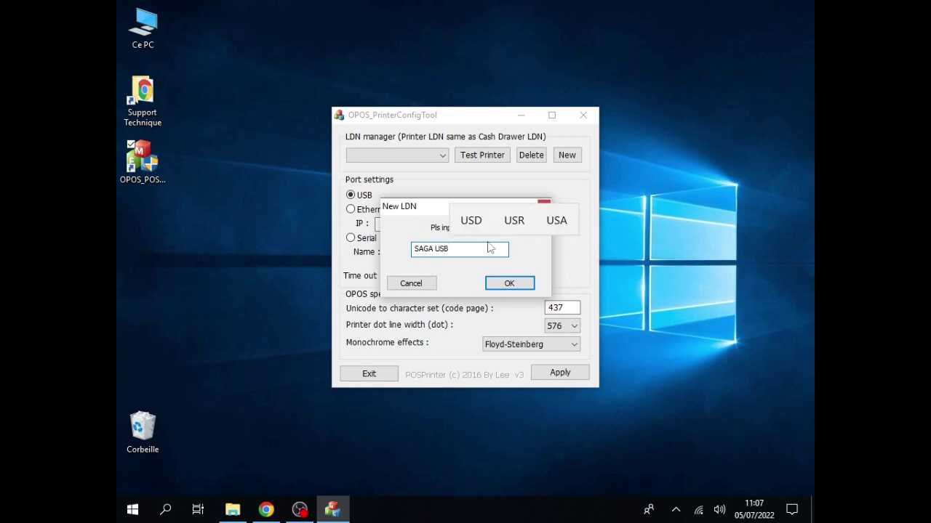
click(511, 284)
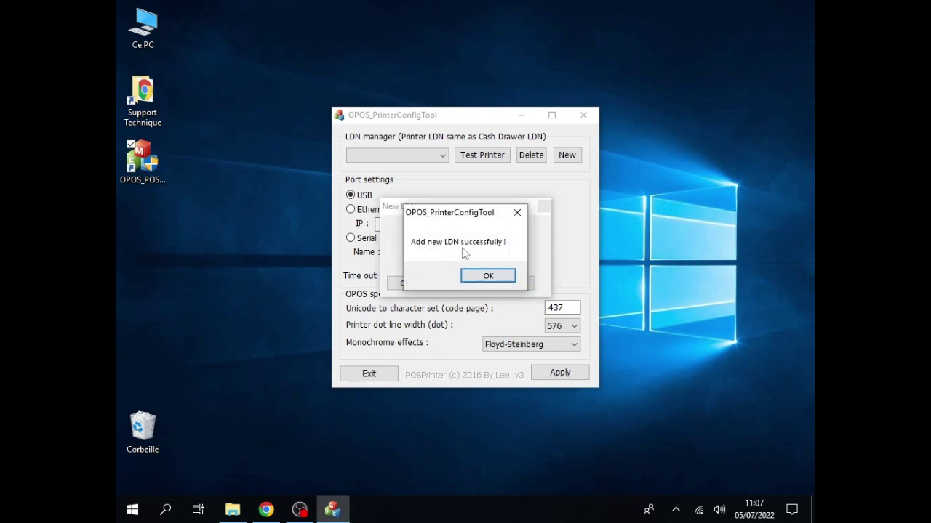
click(492, 278)
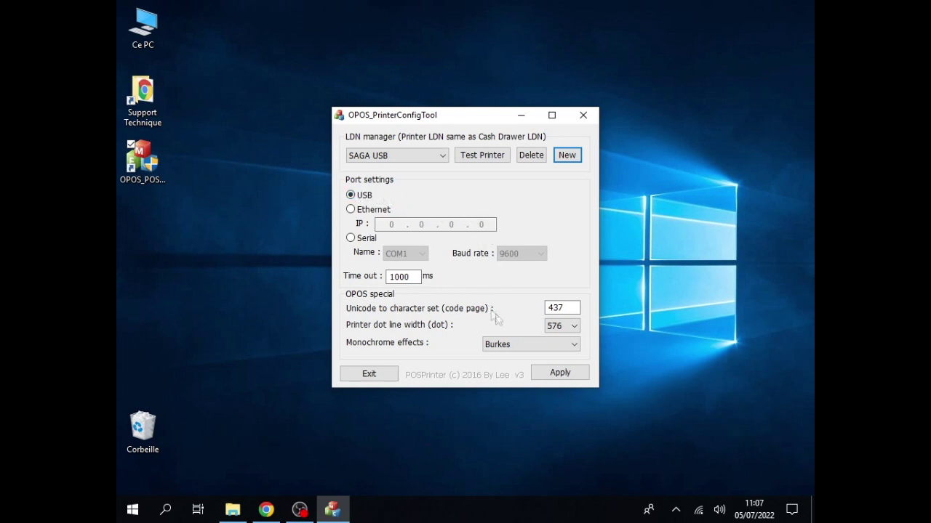
click(557, 372)
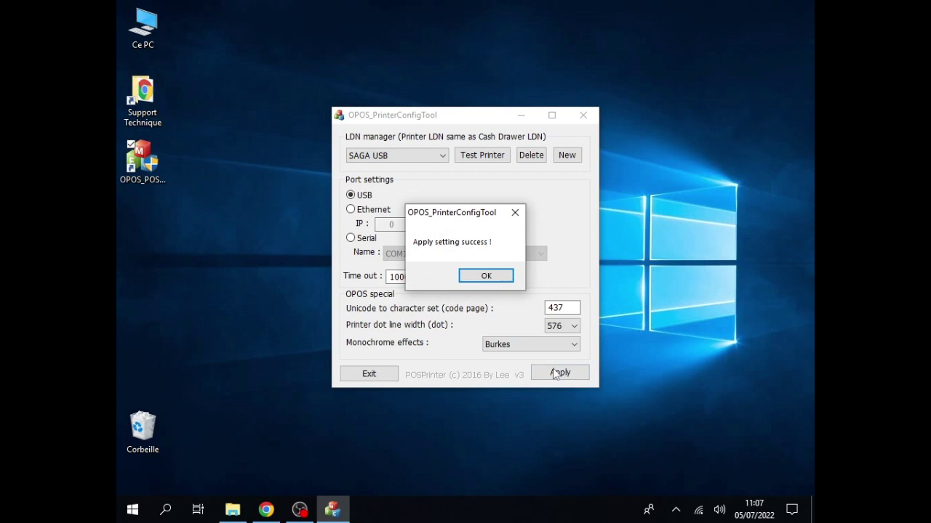
click(485, 277)
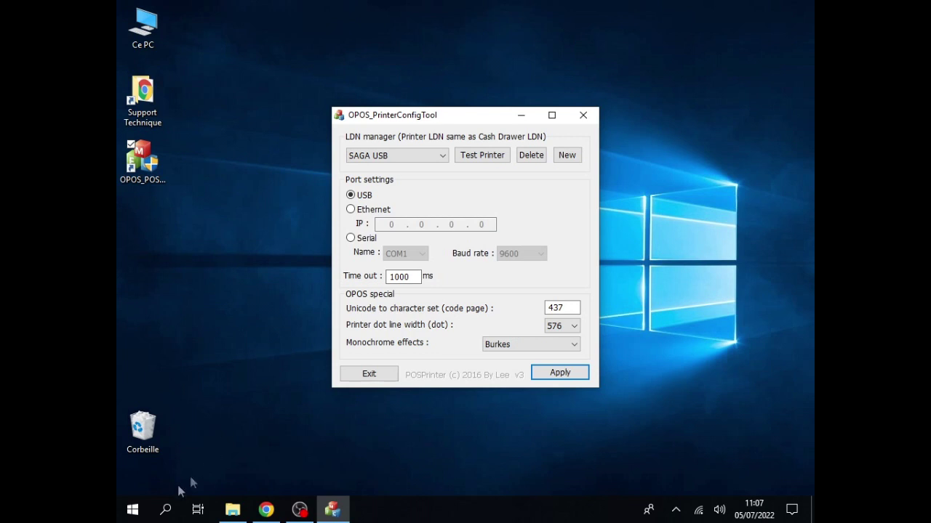
Open EPSON OPOS ADK SetupPOS and inspect the LDN listed for POSPrinter80 under both POSPrinter and CashDrawer.
click(143, 502)
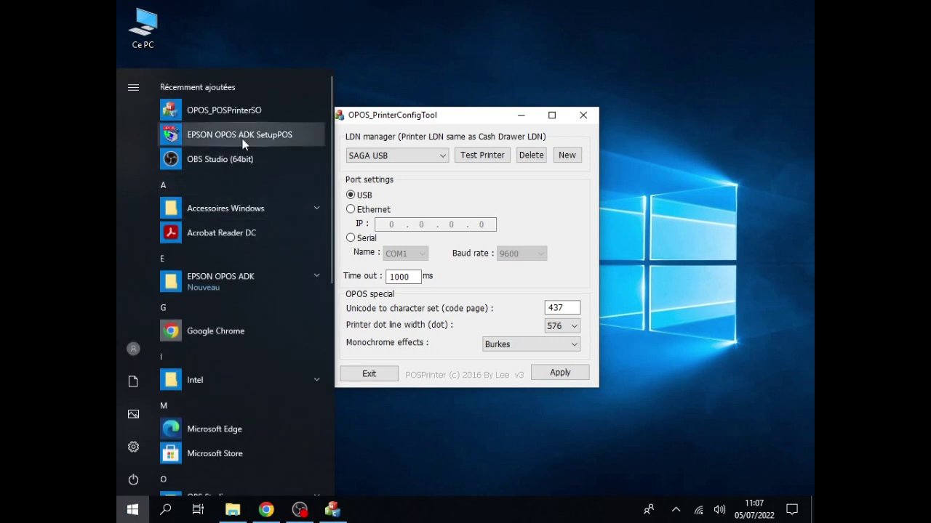
click(285, 137)
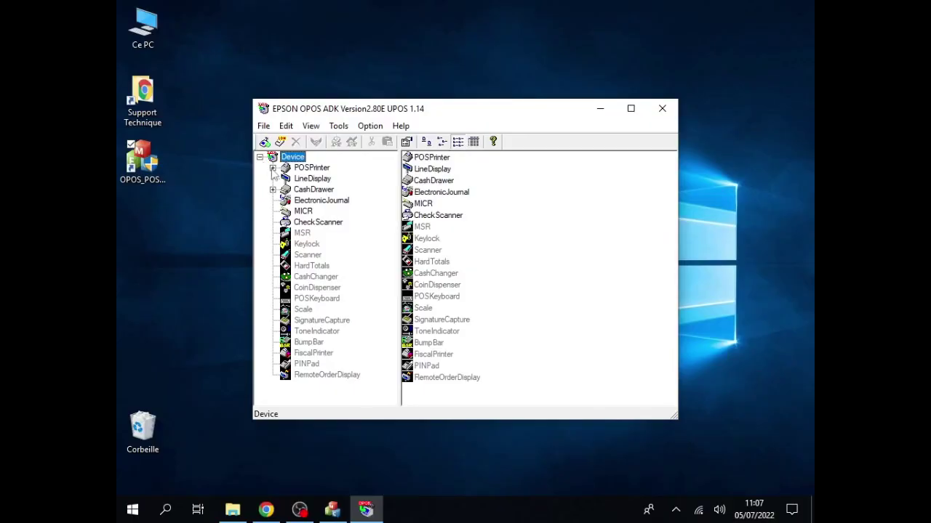
click(273, 168)
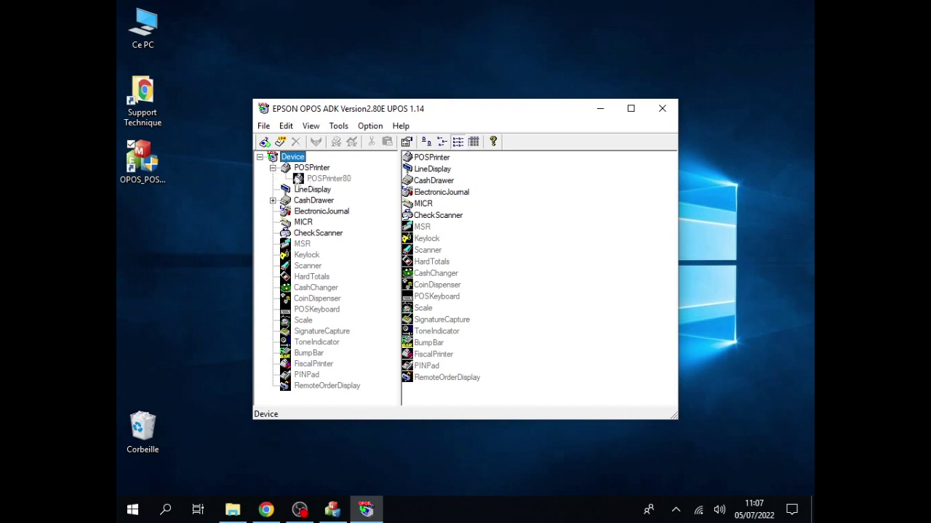
click(336, 181)
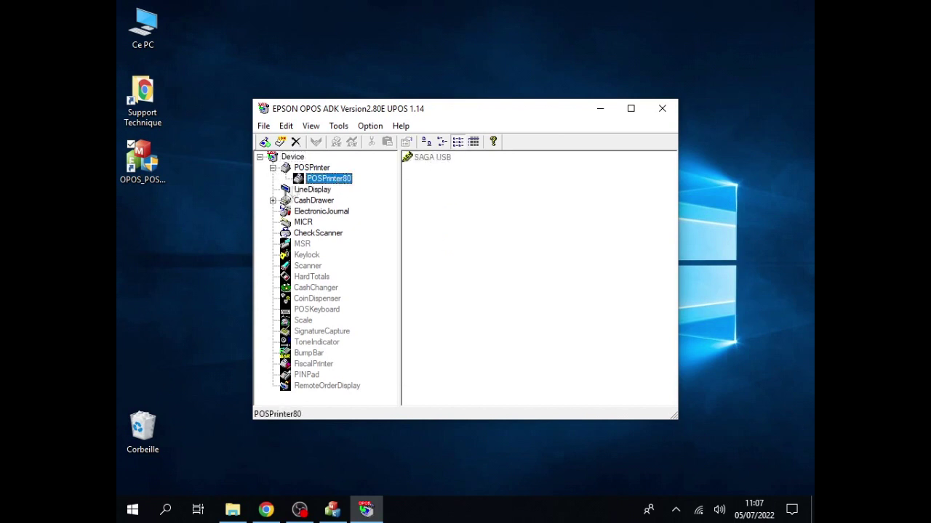
click(273, 202)
click(317, 213)
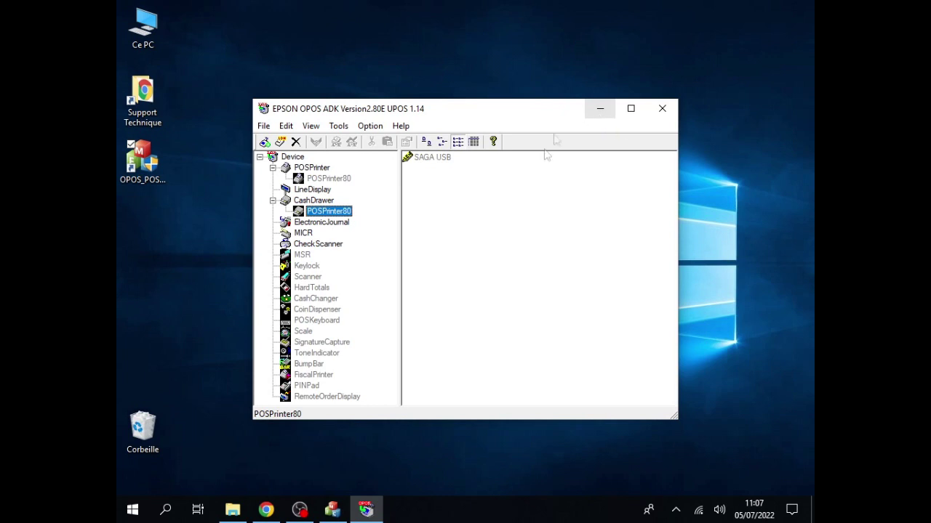
mouse_move(337, 514)
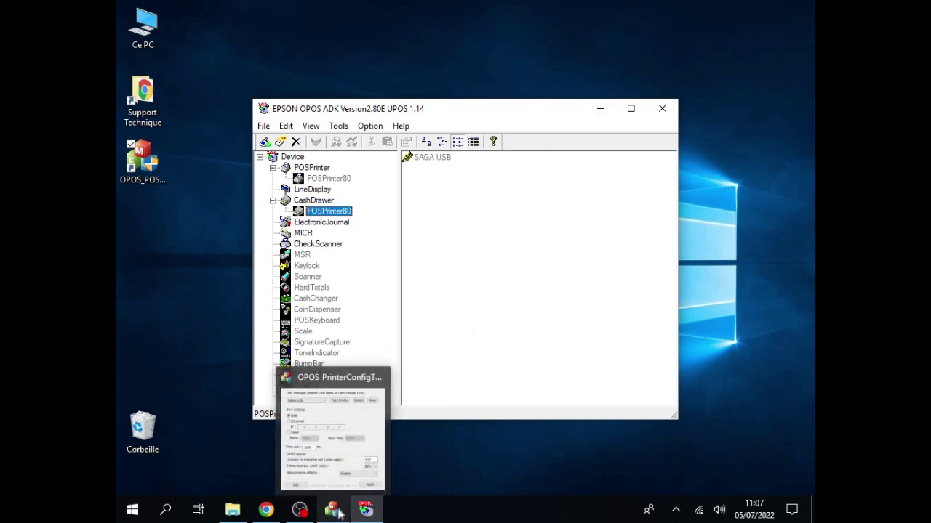
right_click(343, 182)
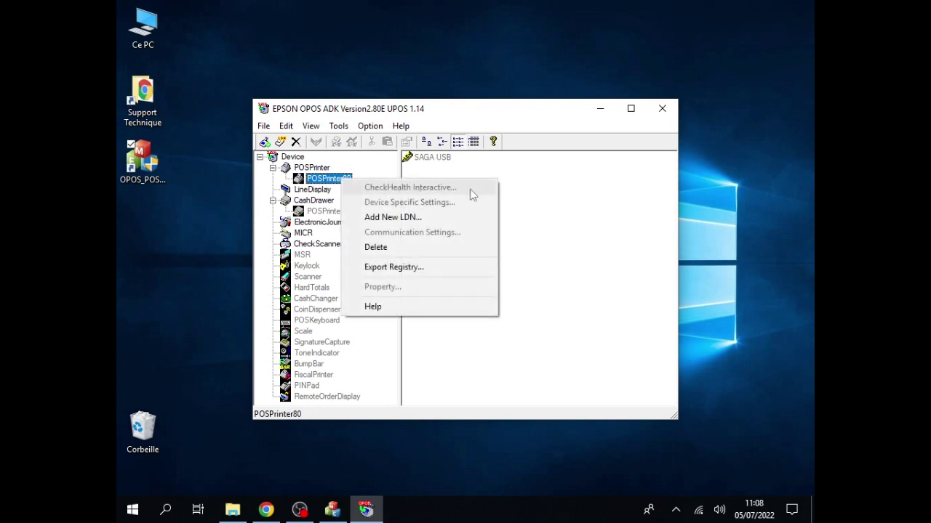
click(329, 182)
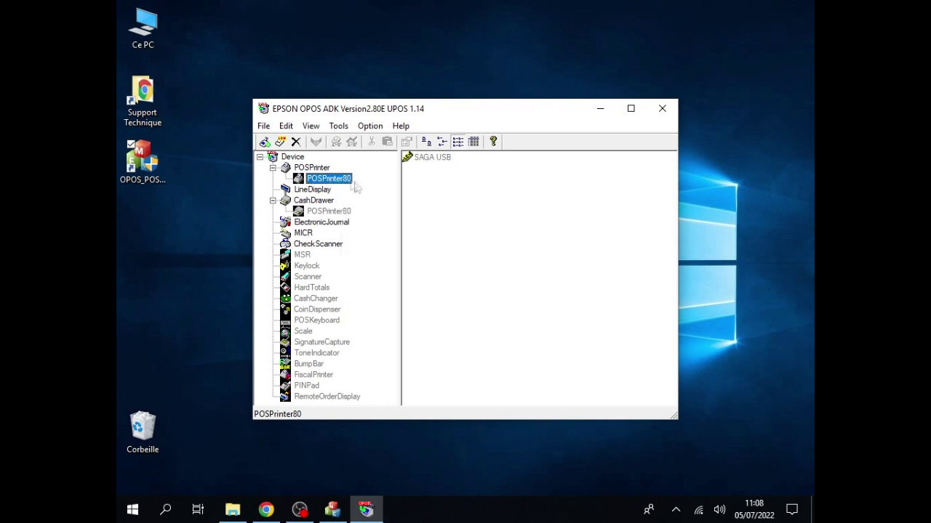
Switch back to OPOS_PrinterConfigTool, minimize the EPSON window, and open the printer test for the SAGA USB LDN.
mouse_move(335, 512)
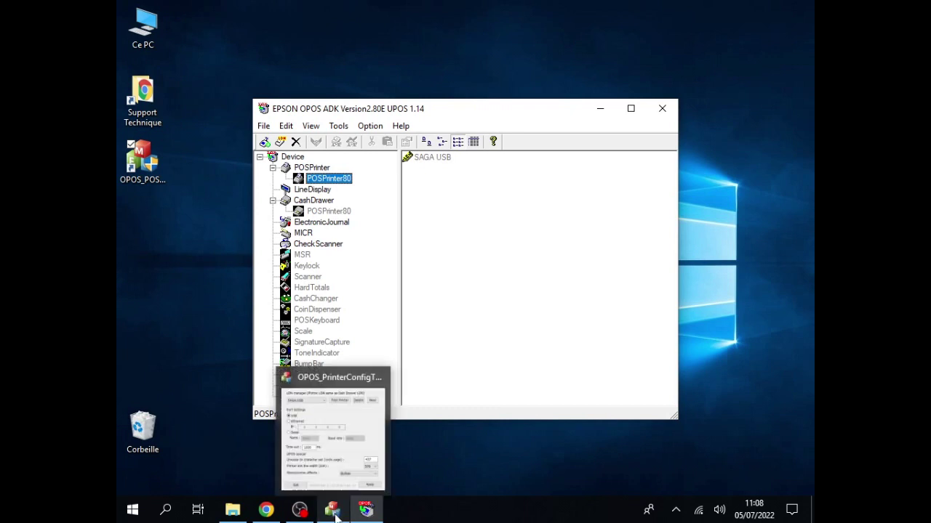
click(337, 487)
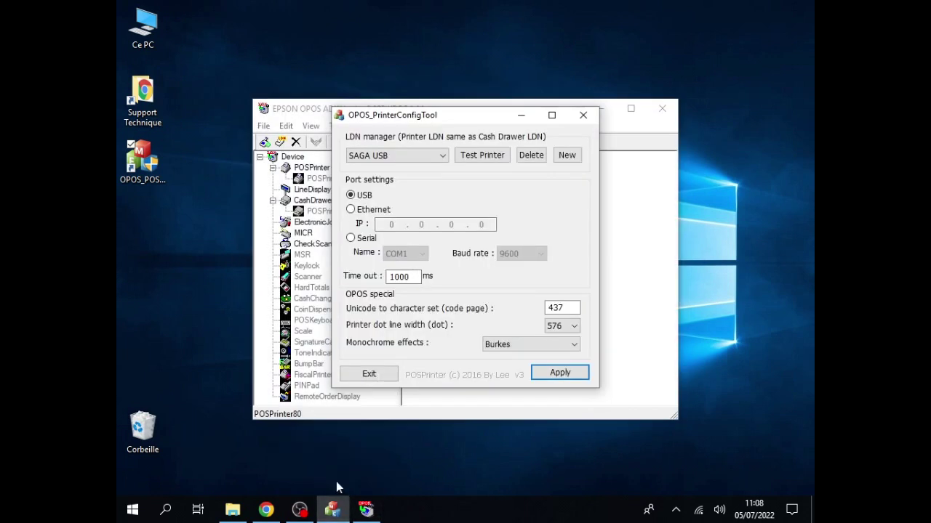
click(613, 111)
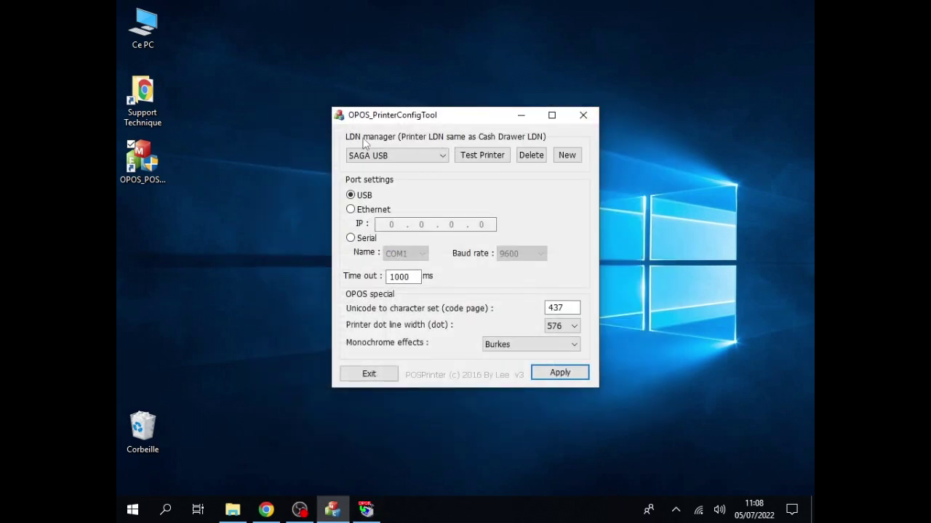
click(442, 159)
click(489, 183)
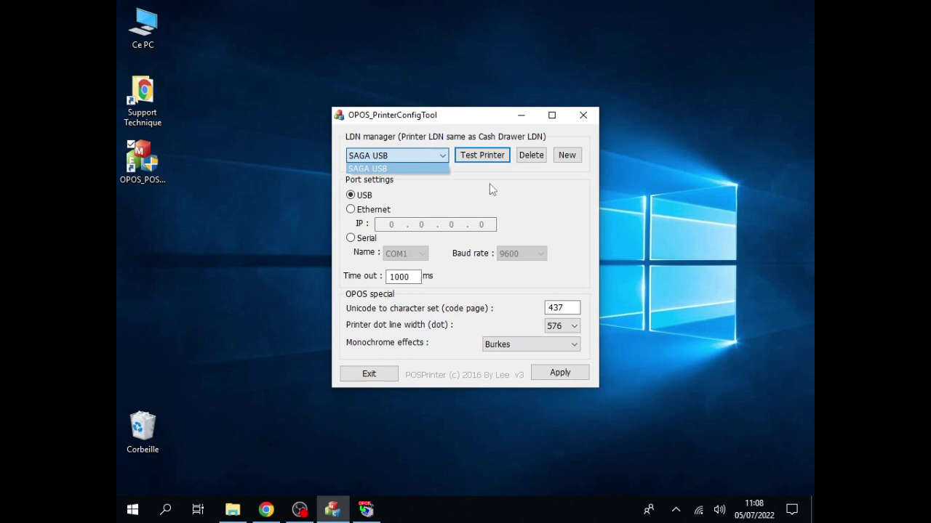
click(480, 157)
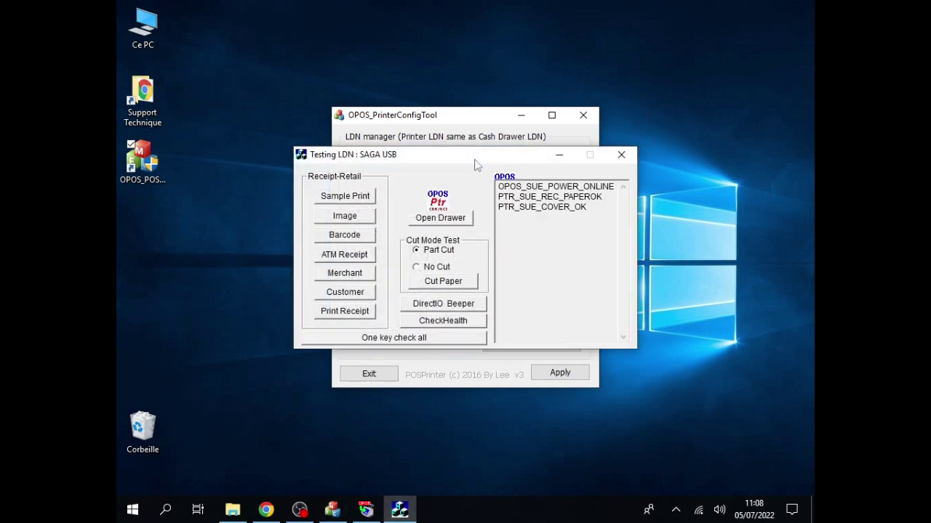
Print a sample, run the one-key check of all functions, and close the test window and configuration tool.
click(346, 201)
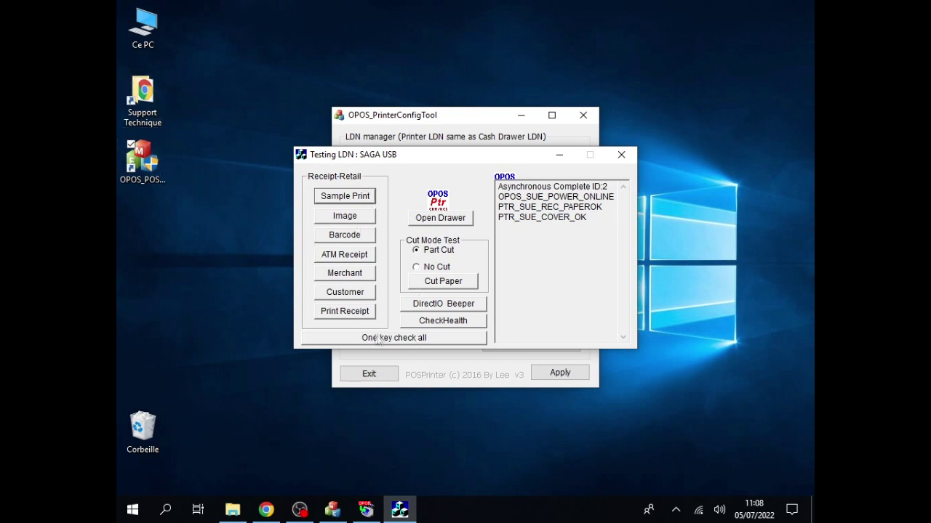
click(427, 340)
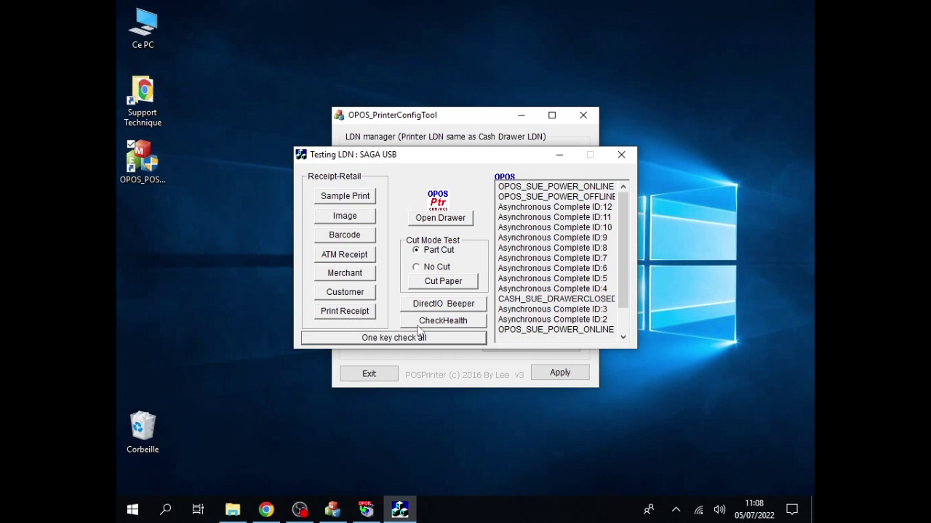
click(623, 155)
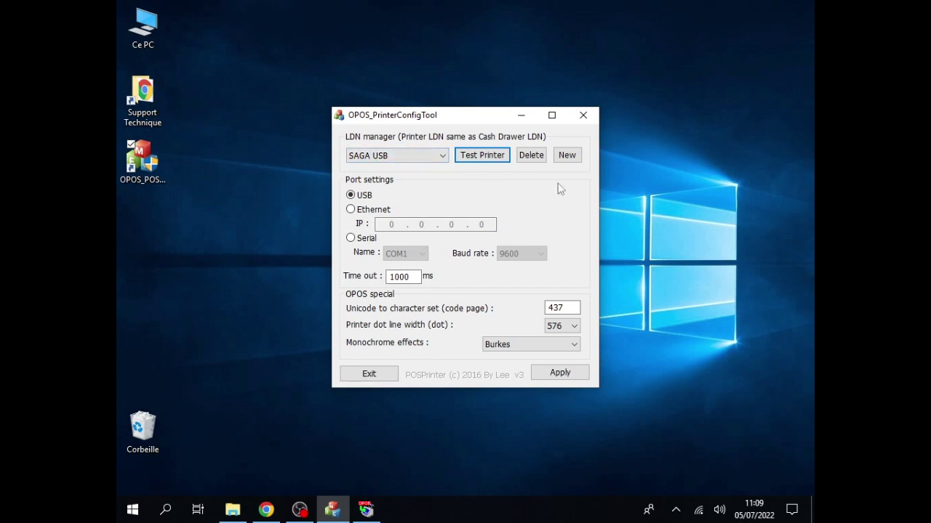
click(583, 116)
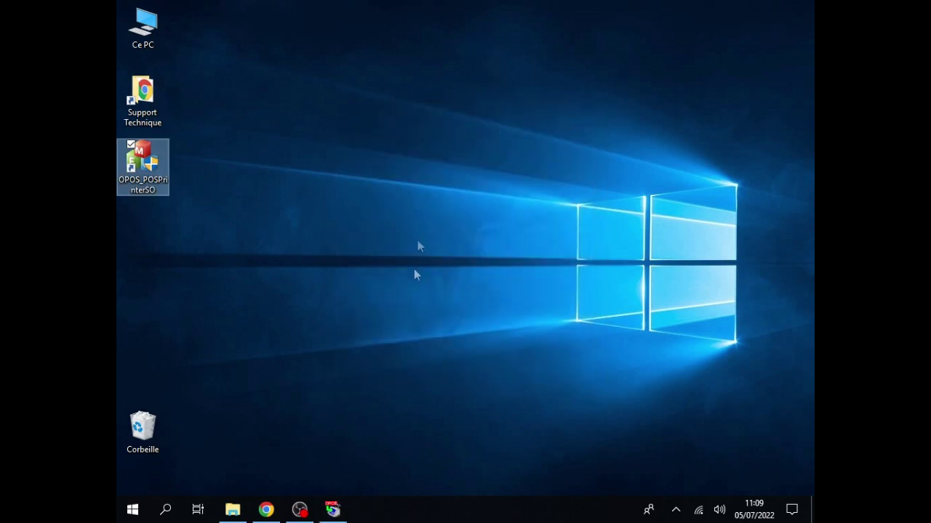